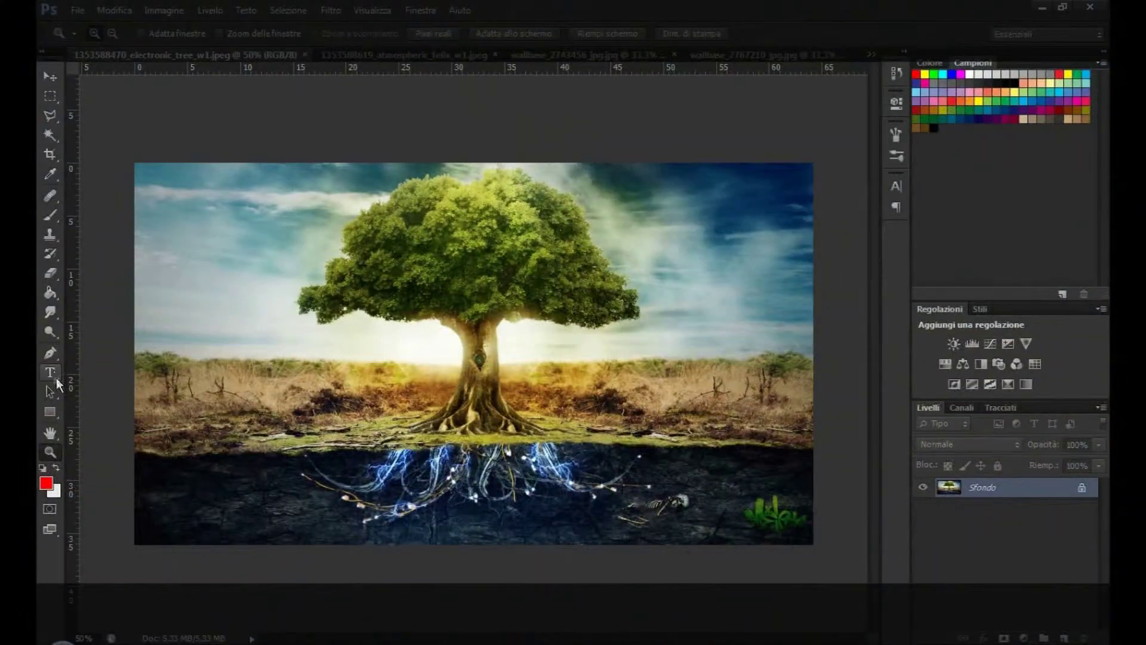
Type a white 'cyborg' title in Exo 172 pt above the tree canopy
{"action": "left_click", "coordinate": [50, 372]}
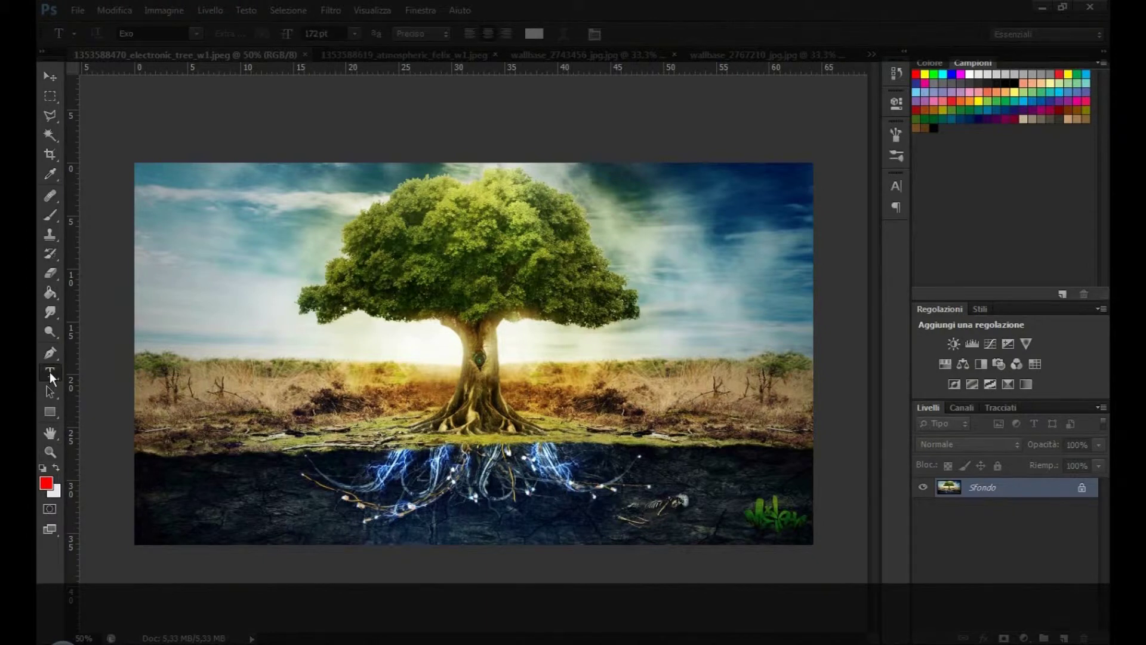
{"action": "left_click", "coordinate": [426, 244]}
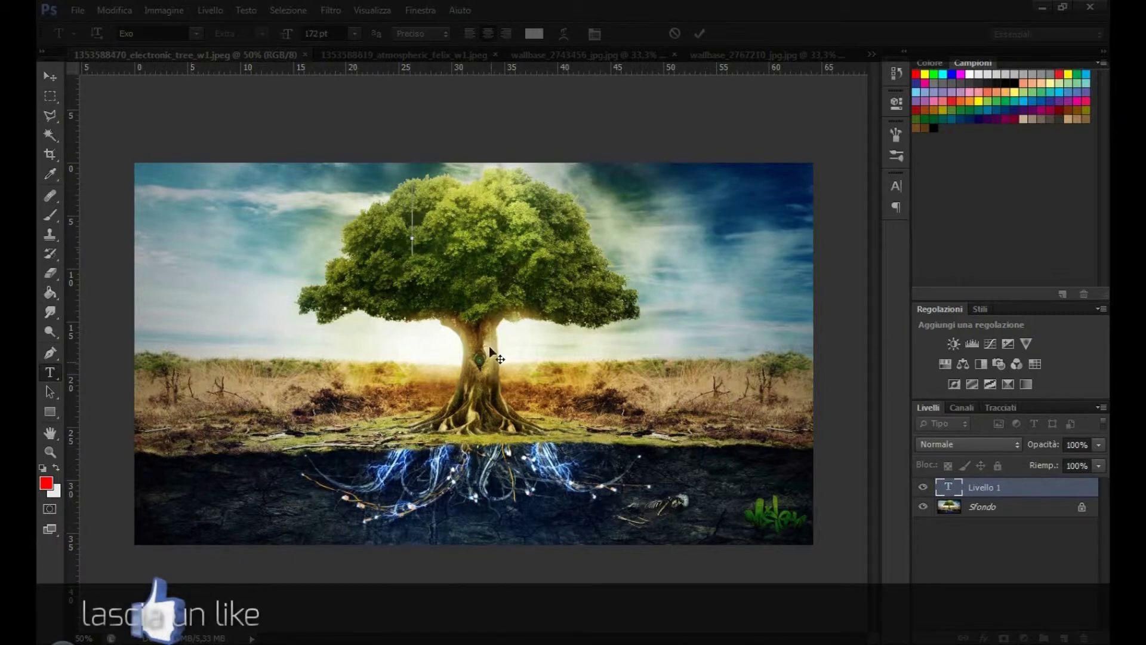
{"action": "type", "text": "cyborg"}
{"action": "left_click_drag", "start_coordinate": [502, 352], "coordinate": [535, 379]}
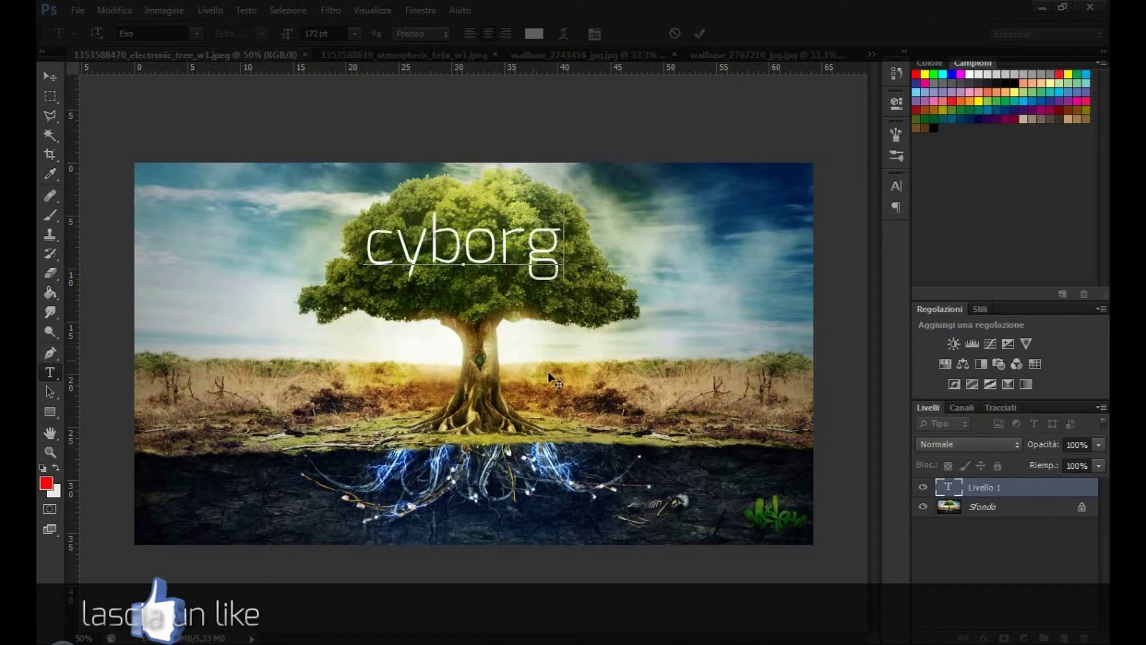
{"action": "left_click", "coordinate": [49, 77]}
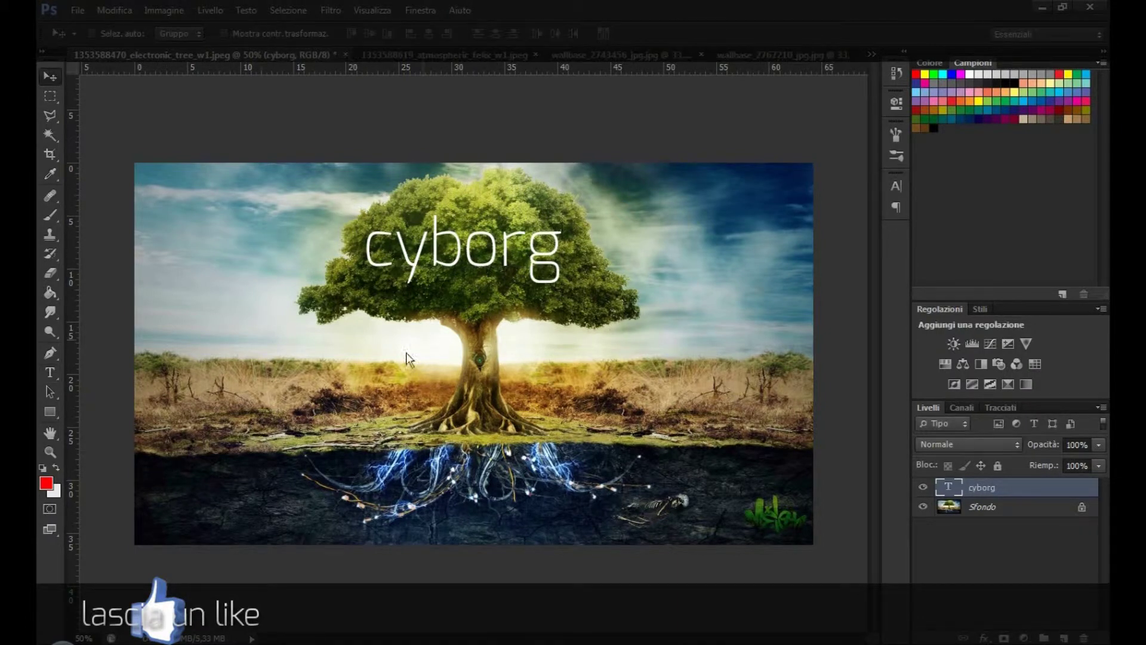
Nudge the cyborg title slightly right and down, then reselect its letters and confirm
{"action": "left_click_drag", "start_coordinate": [510, 381], "coordinate": [516, 383]}
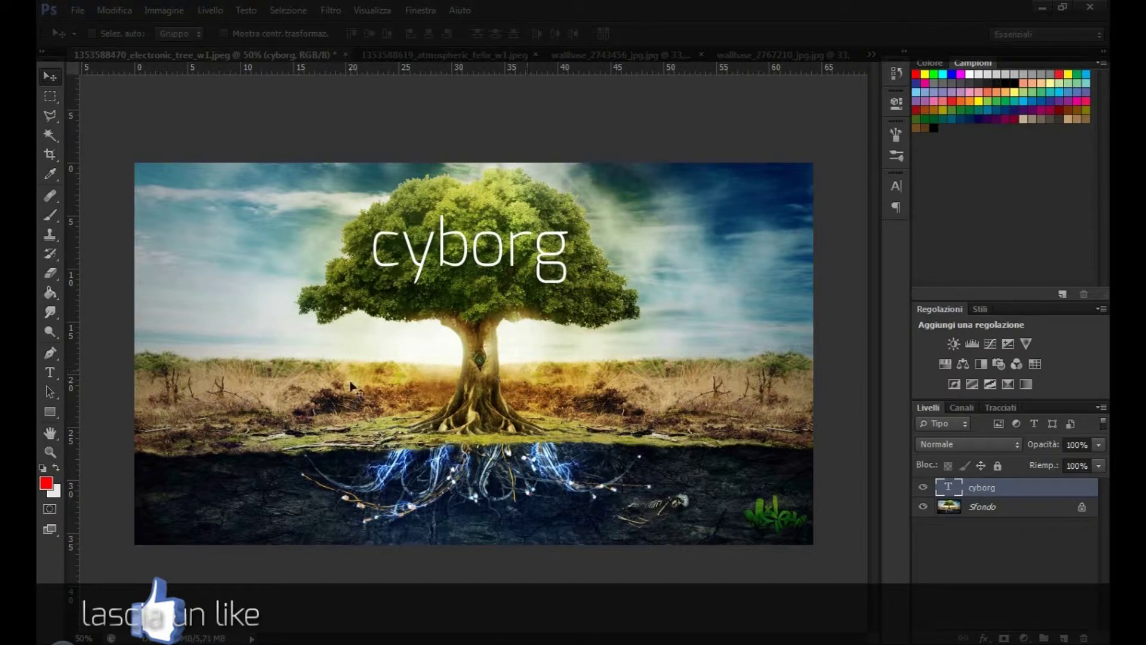
{"action": "left_click_drag", "start_coordinate": [594, 337], "coordinate": [591, 345]}
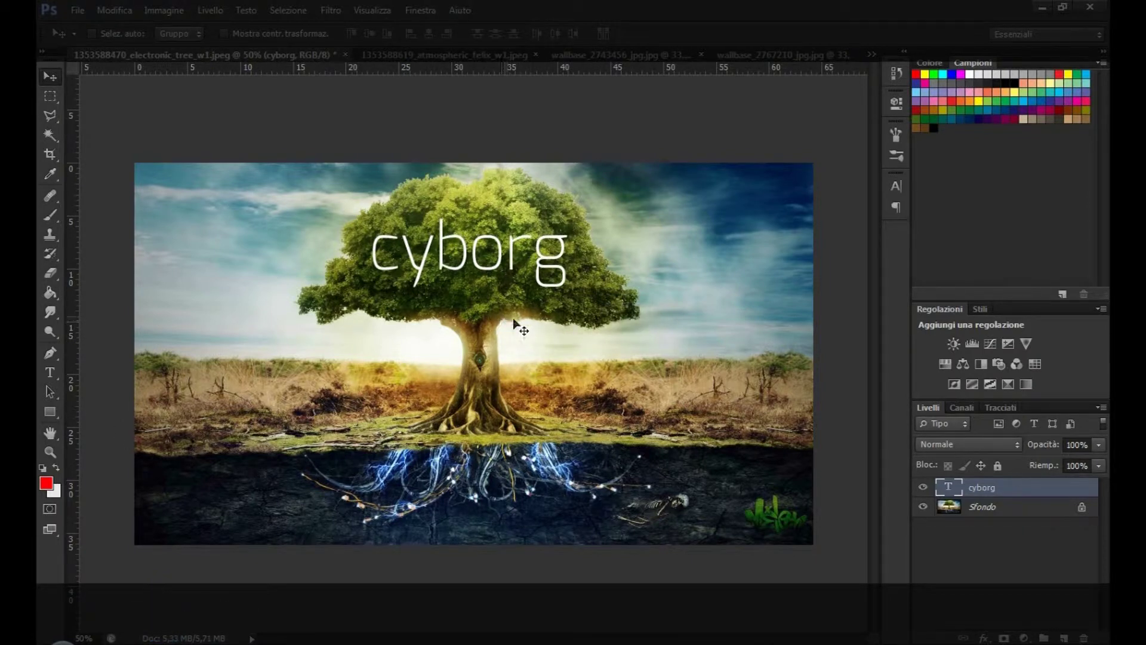
{"action": "left_click_drag", "start_coordinate": [575, 315], "coordinate": [579, 317]}
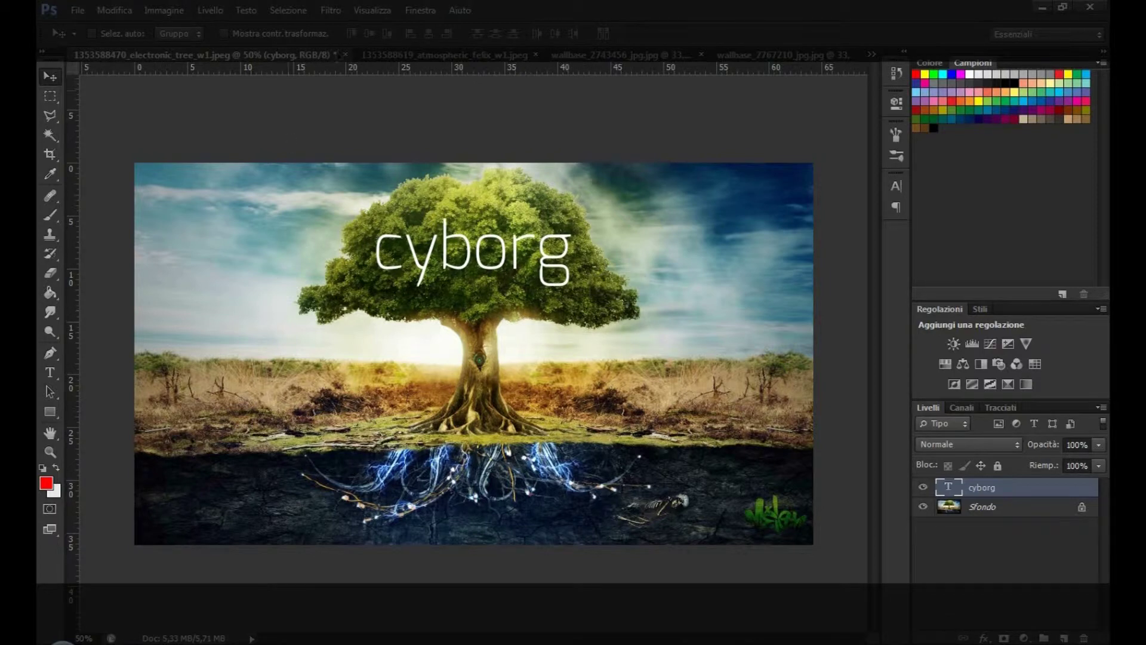
{"action": "left_click", "coordinate": [50, 372]}
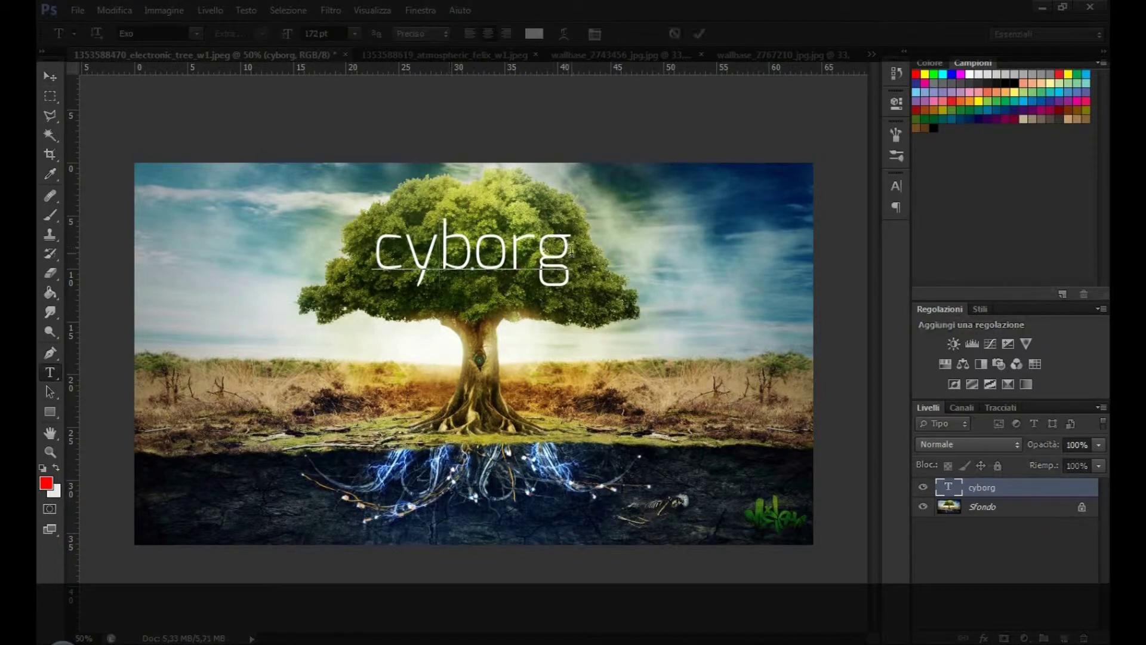
{"action": "left_click_drag", "start_coordinate": [572, 256], "coordinate": [291, 251]}
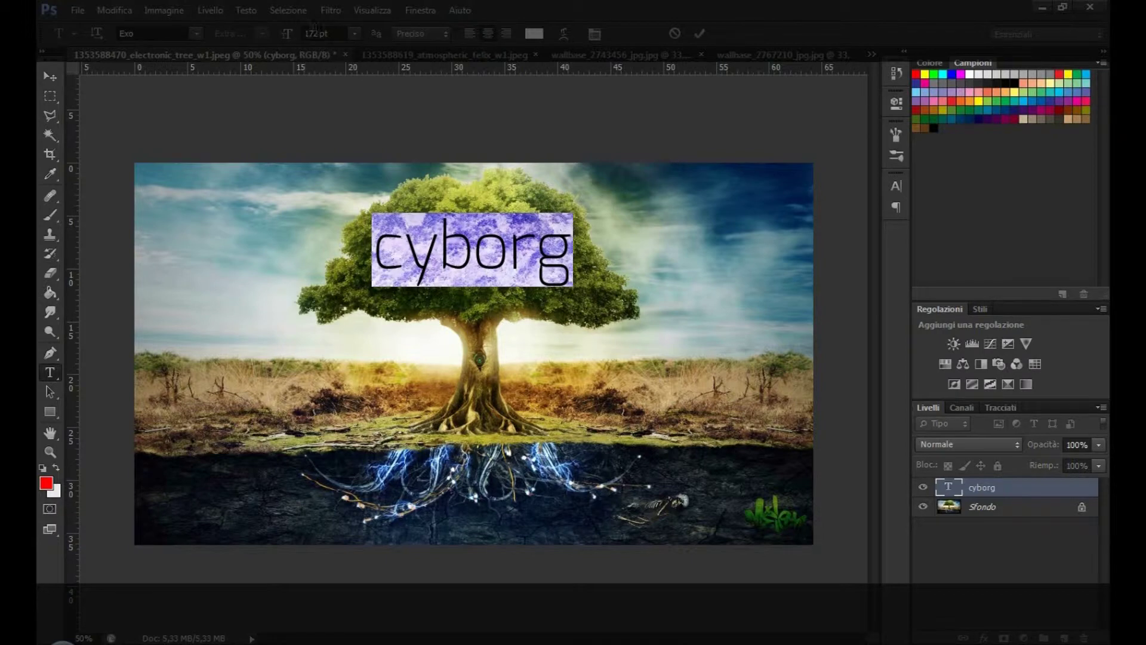
{"action": "left_click", "coordinate": [51, 77]}
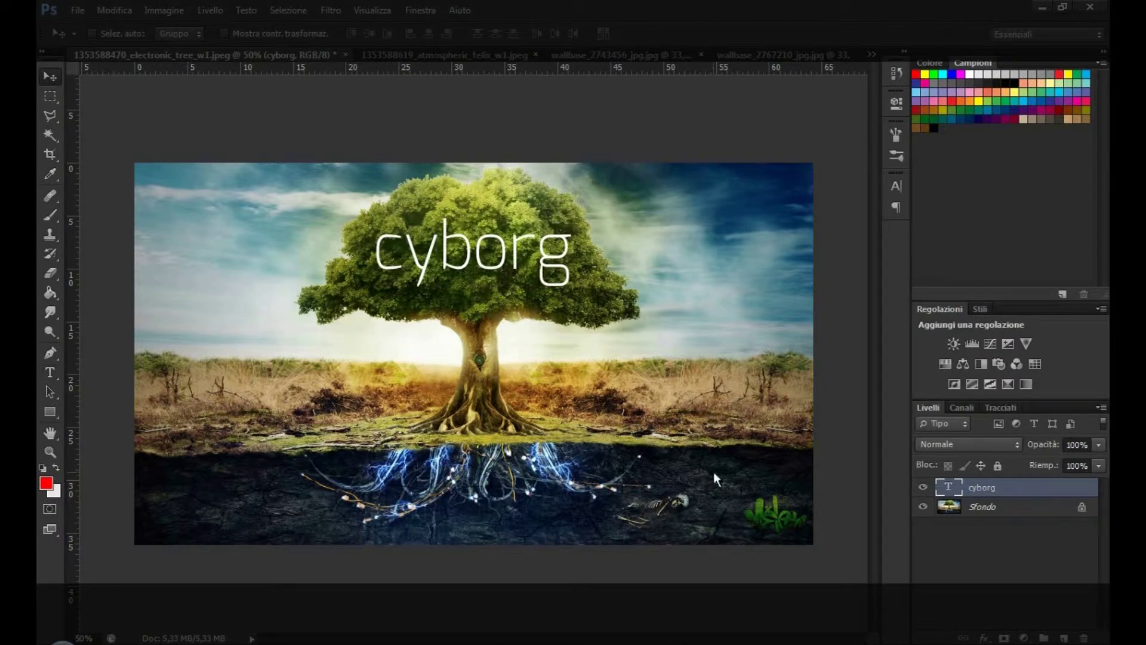
Rasterize the cyborg text and give the Eraser a 28 px brush from Pennelli vari
{"action": "right_click", "coordinate": [1023, 488]}
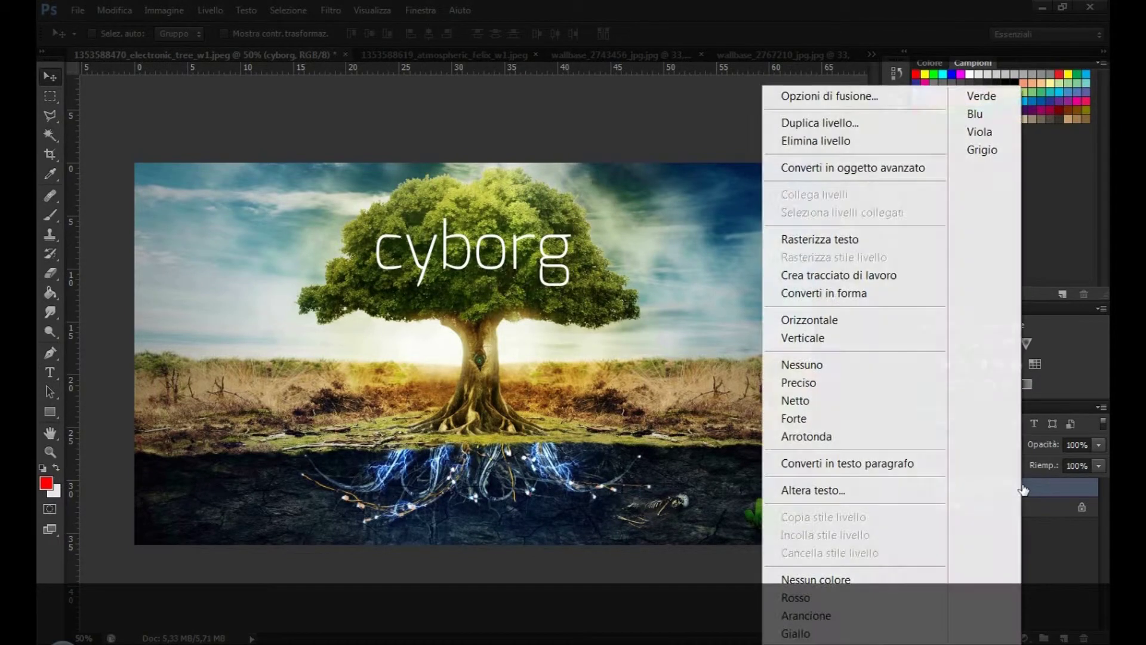
{"action": "left_click", "coordinate": [850, 239]}
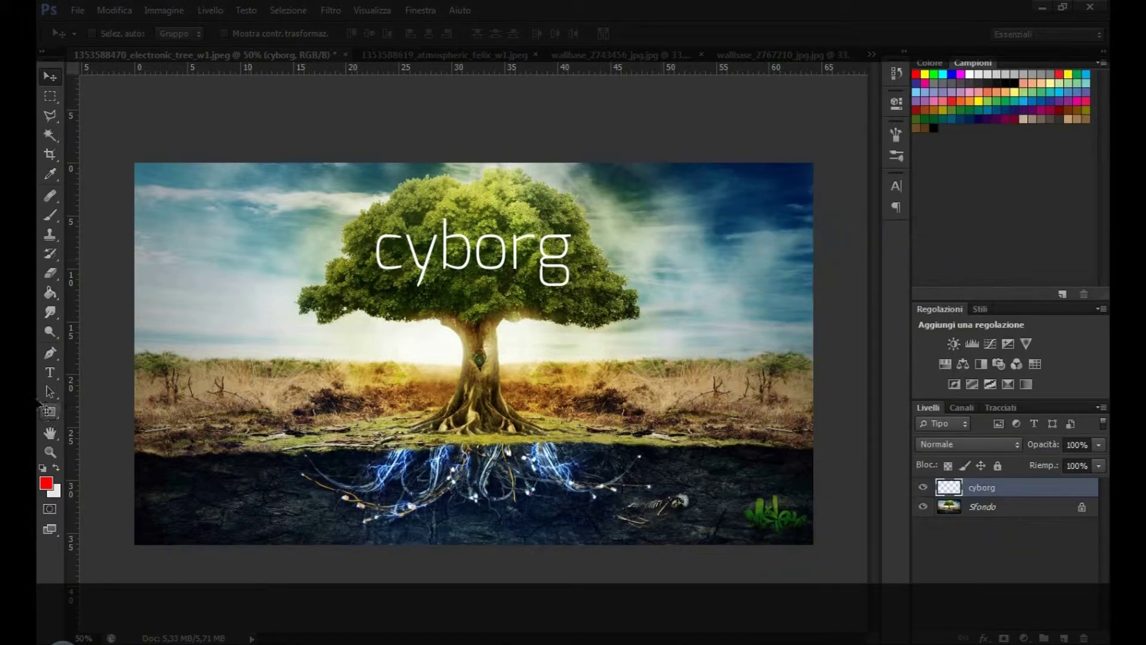
{"action": "left_click", "coordinate": [52, 270]}
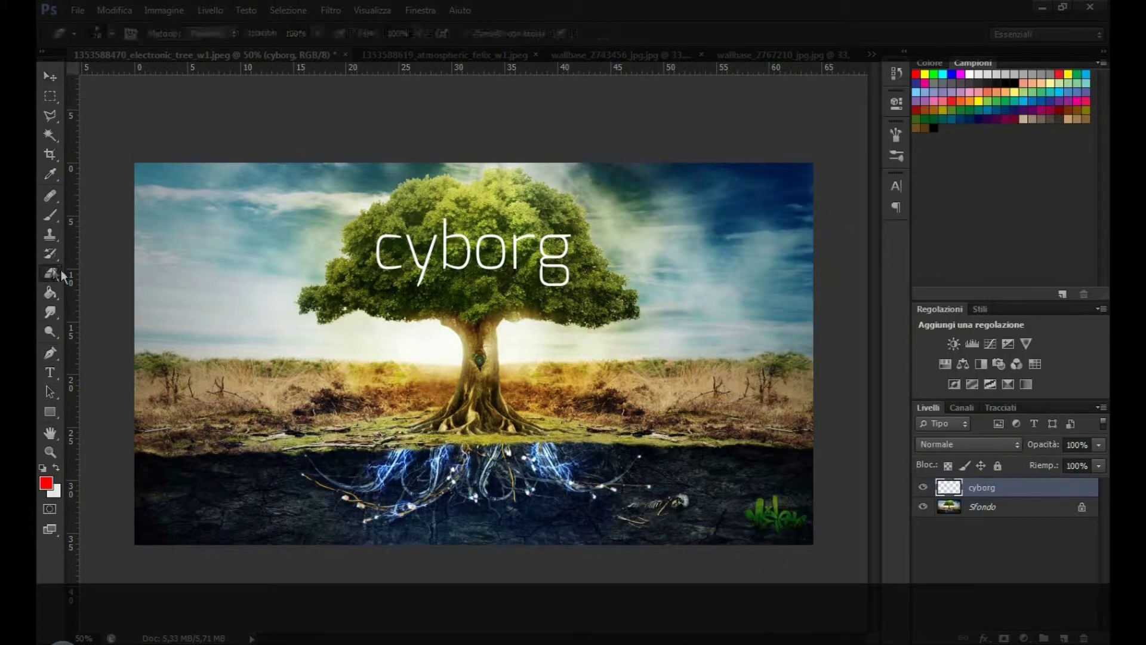
{"action": "left_click", "coordinate": [113, 35]}
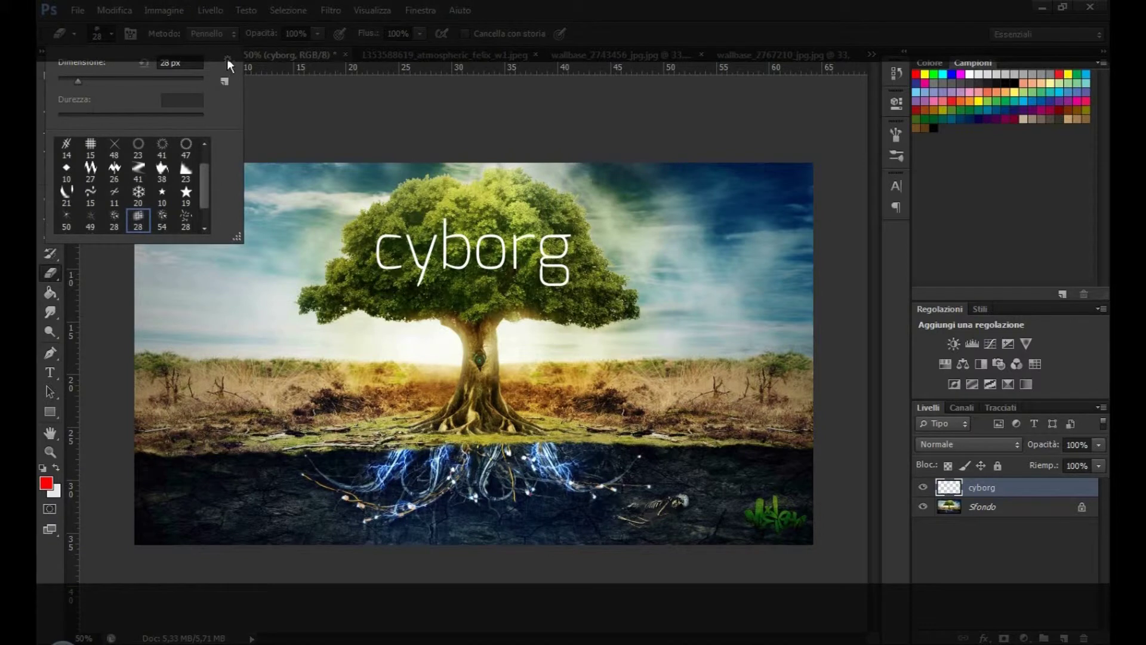
{"action": "left_click", "coordinate": [226, 59]}
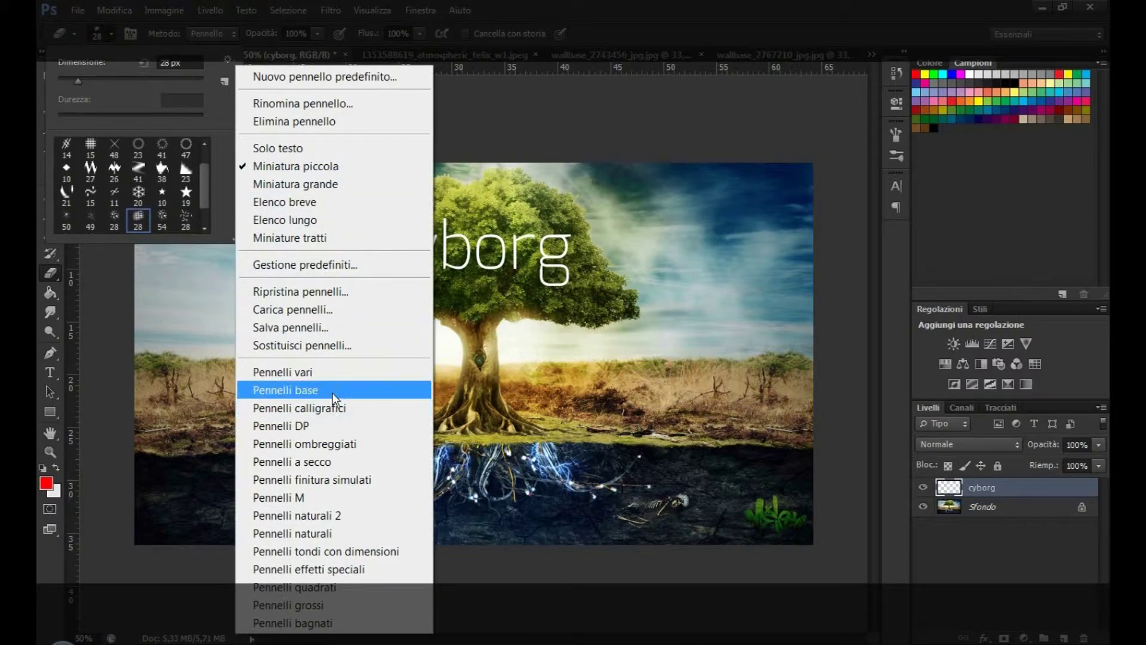
{"action": "left_click", "coordinate": [337, 372]}
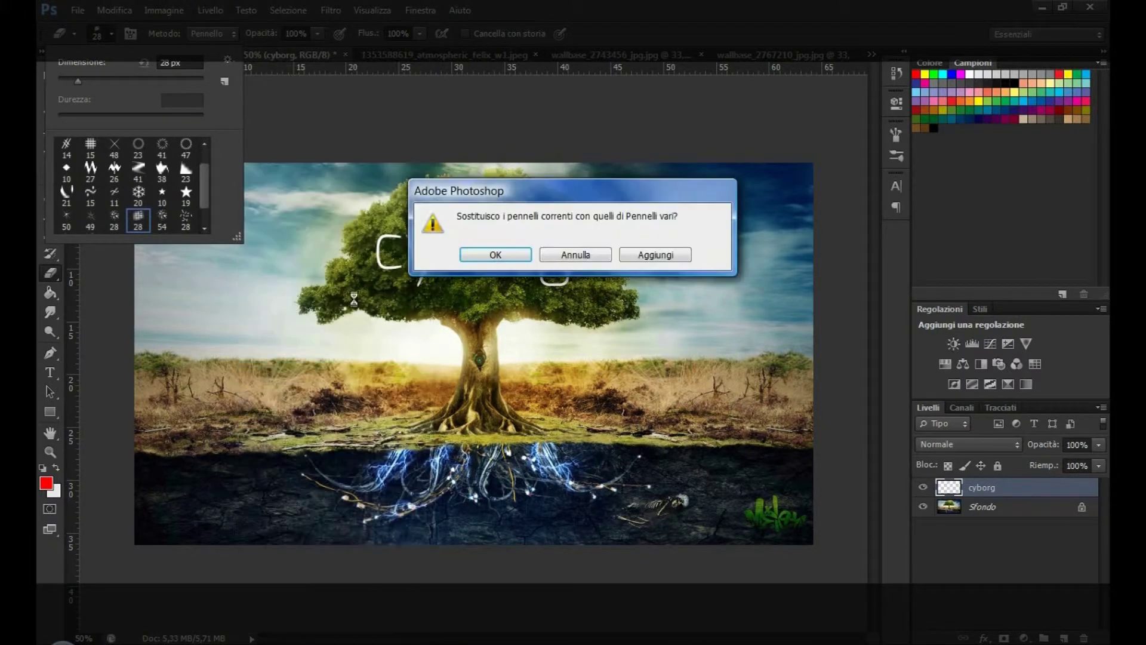
{"action": "left_click", "coordinate": [476, 253]}
{"action": "left_click", "coordinate": [138, 217]}
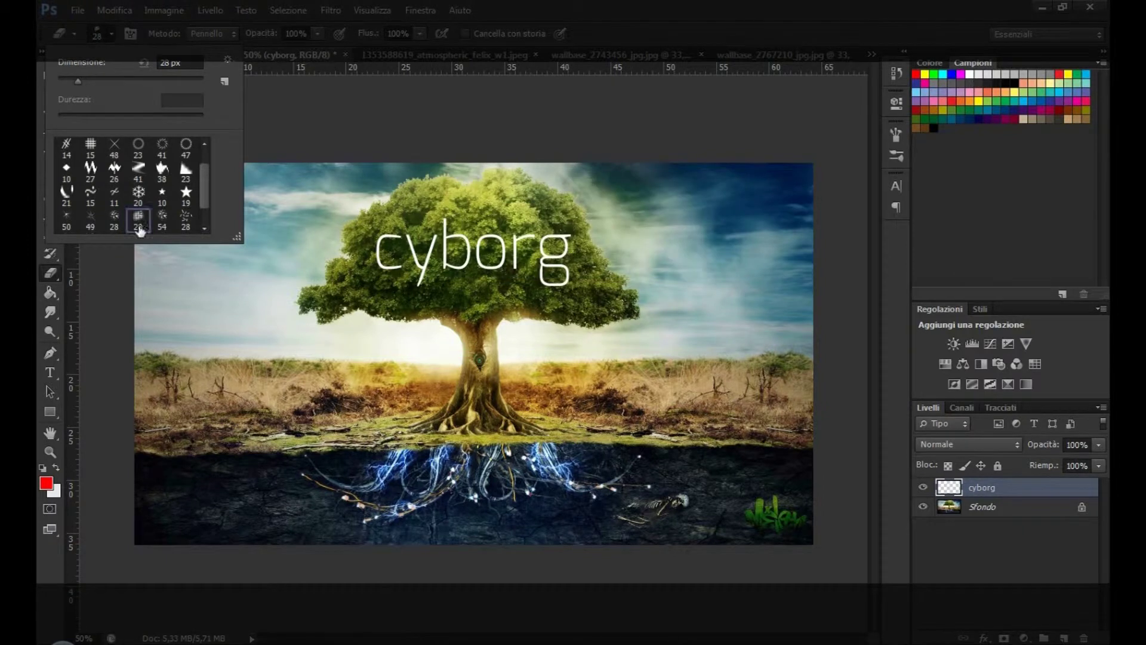
{"action": "left_click", "coordinate": [115, 294]}
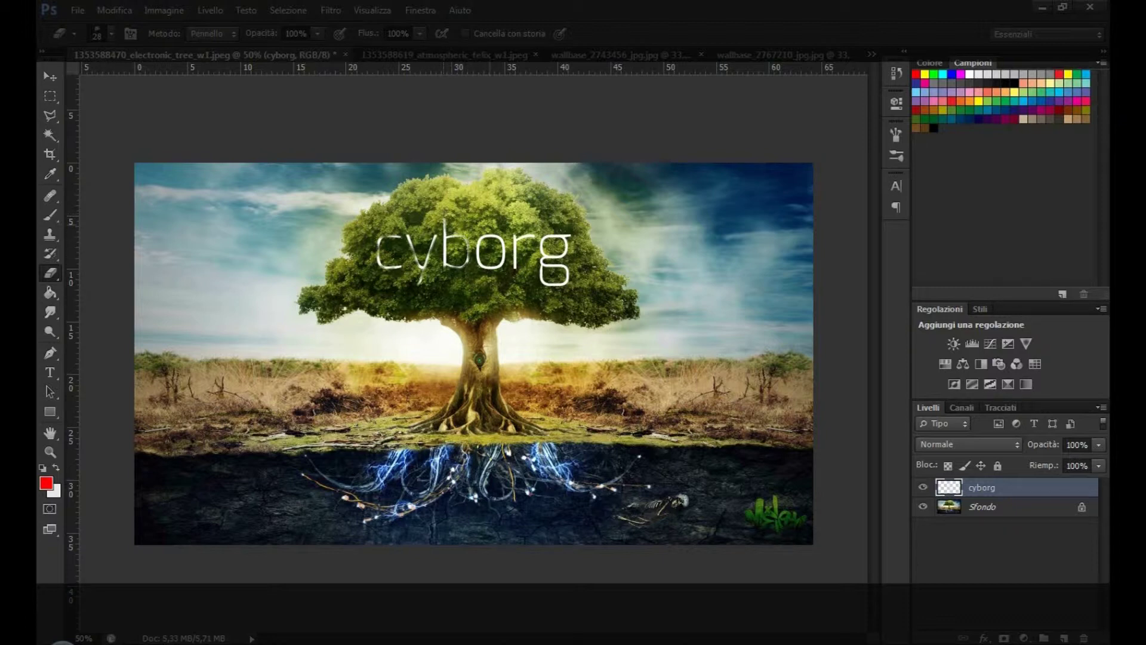
Erase short strokes from the o, r and g of cyborg for a broken look
{"action": "mouse_move", "coordinate": [476, 242]}
{"action": "left_mouse_down"}
{"action": "mouse_move", "coordinate": [475, 258]}
{"action": "mouse_move", "coordinate": [504, 243]}
{"action": "left_mouse_up"}
{"action": "mouse_move", "coordinate": [510, 236]}
{"action": "left_mouse_down"}
{"action": "mouse_move", "coordinate": [513, 270]}
{"action": "mouse_move", "coordinate": [524, 245]}
{"action": "left_mouse_up"}
{"action": "mouse_move", "coordinate": [539, 275]}
{"action": "left_mouse_down"}
{"action": "mouse_move", "coordinate": [557, 286]}
{"action": "mouse_move", "coordinate": [552, 262]}
{"action": "left_mouse_up"}
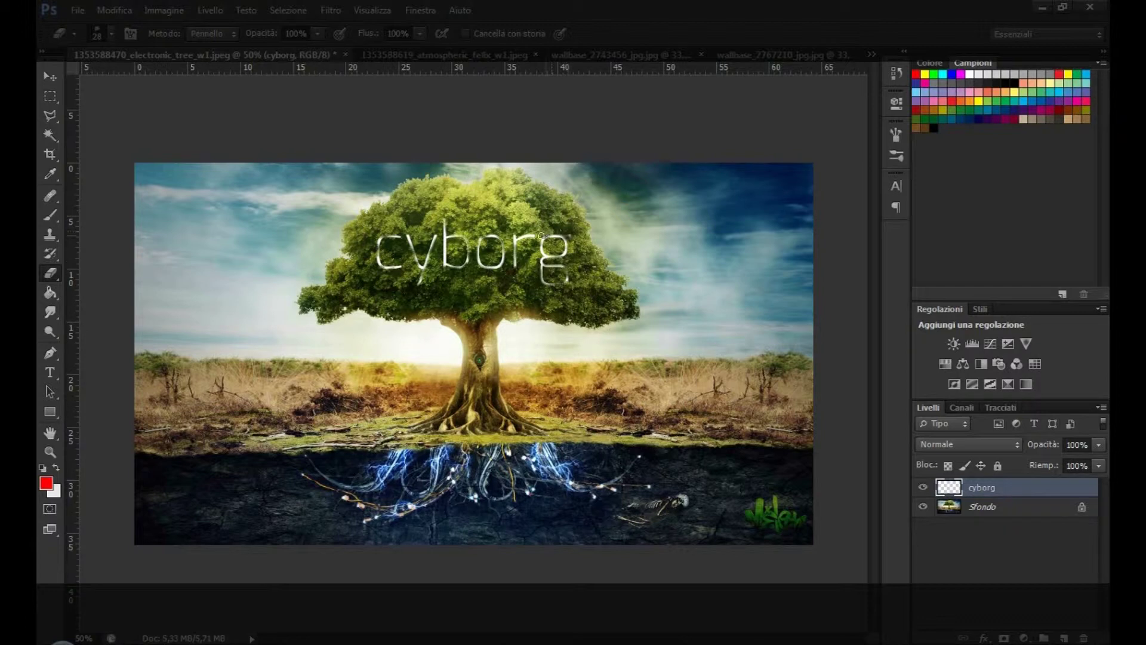
{"action": "left_click", "coordinate": [1099, 444]}
Leave the layer opacity unchanged and switch to the atmospheric_felix astronaut document
{"action": "left_click", "coordinate": [1077, 444]}
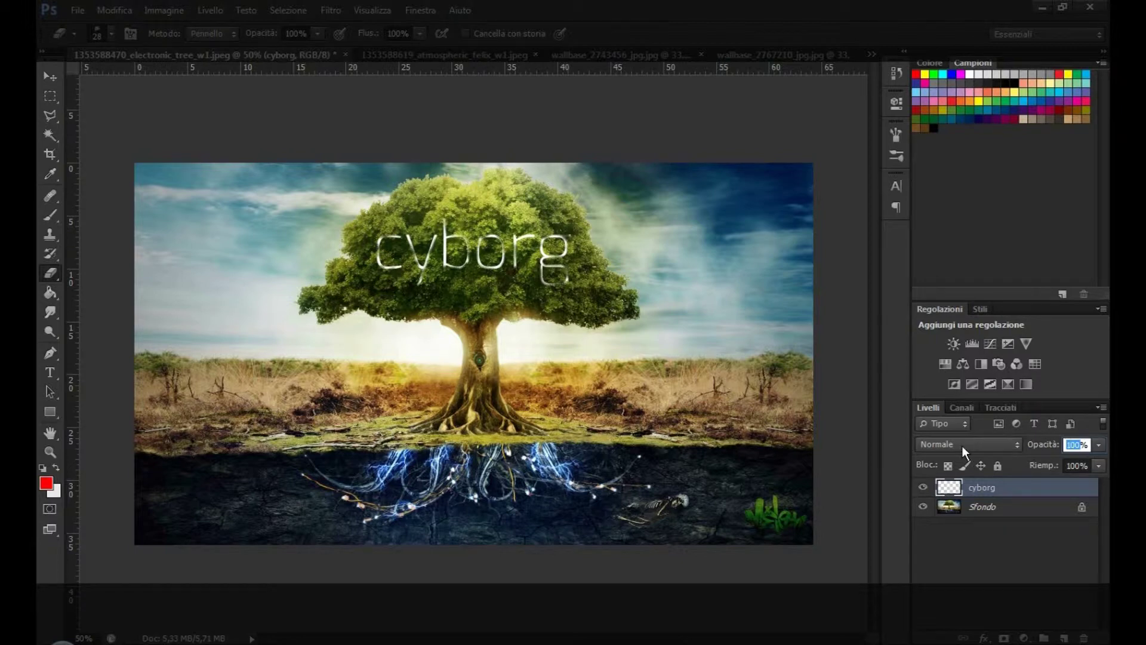
{"action": "type", "text": "50"}
{"action": "left_click", "coordinate": [1029, 545]}
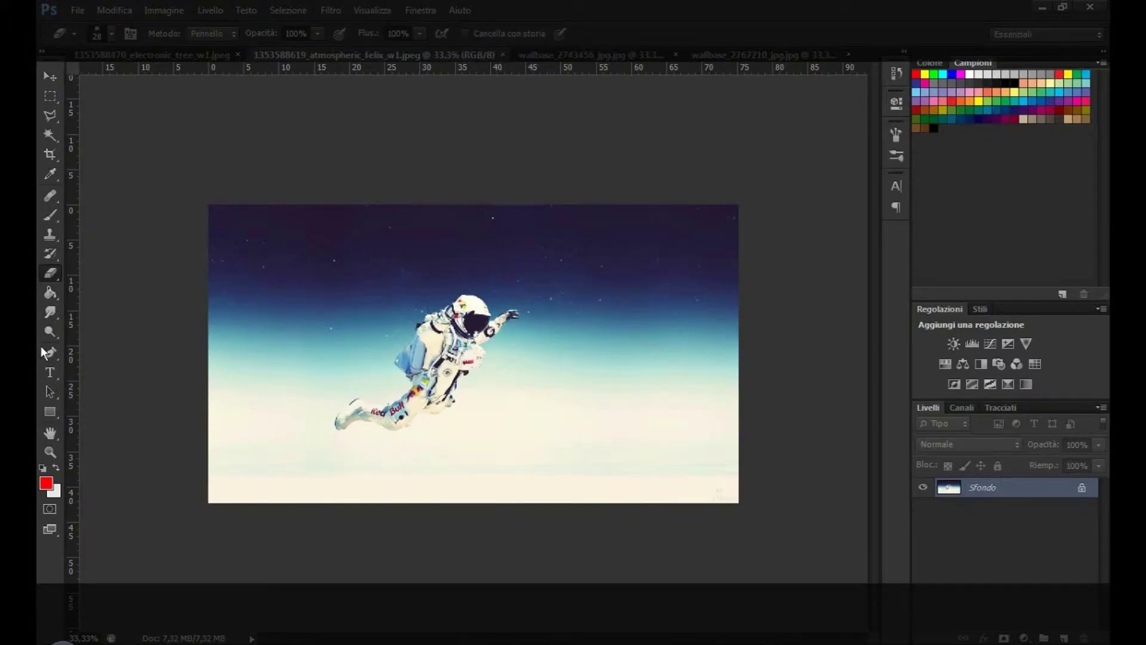
Place a thin white stratos title right of the astronaut and nudge it into position
{"action": "left_click", "coordinate": [55, 371]}
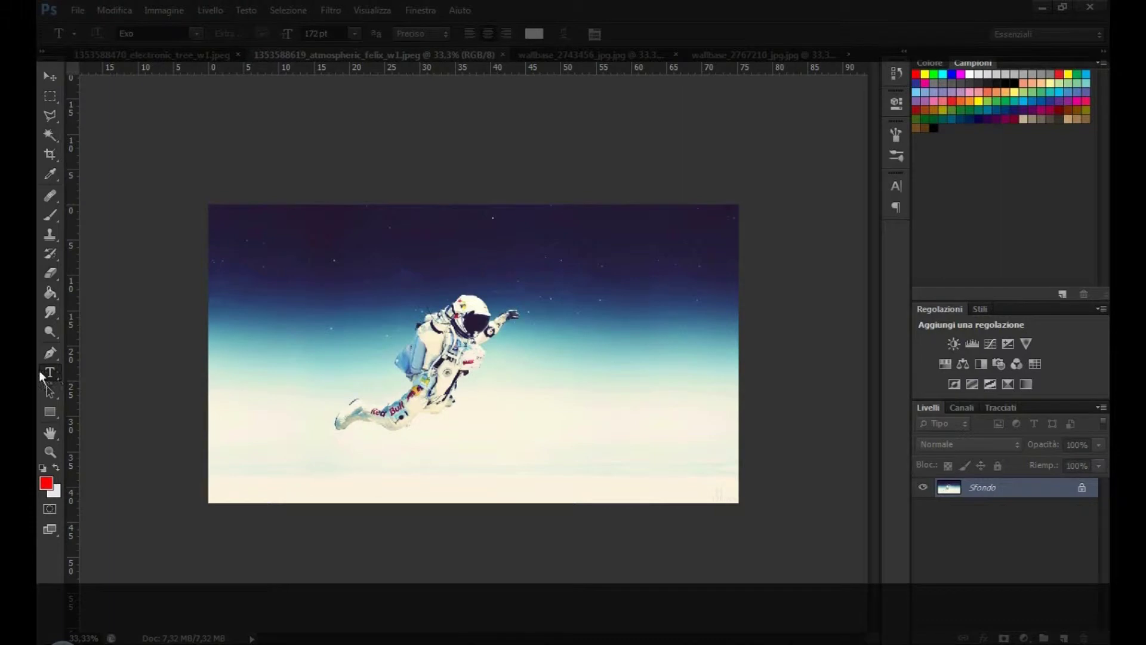
{"action": "left_click", "coordinate": [548, 399]}
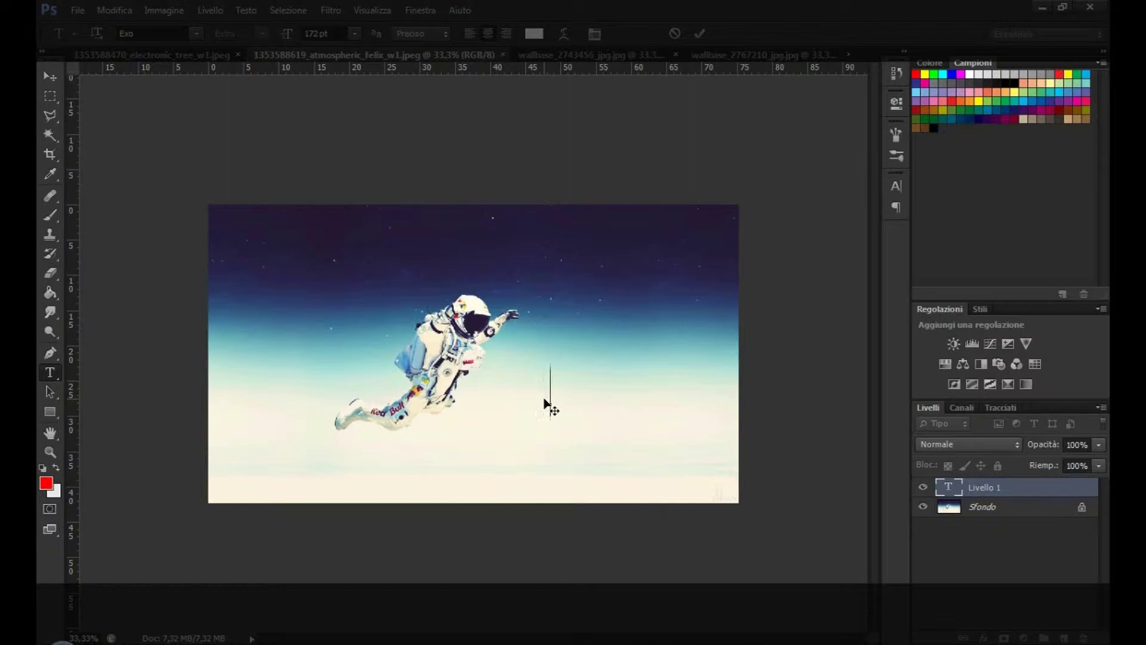
{"action": "type", "text": "Felix"}
{"action": "type", "text": "os"}
{"action": "left_click_drag", "start_coordinate": [554, 404], "coordinate": [574, 415]}
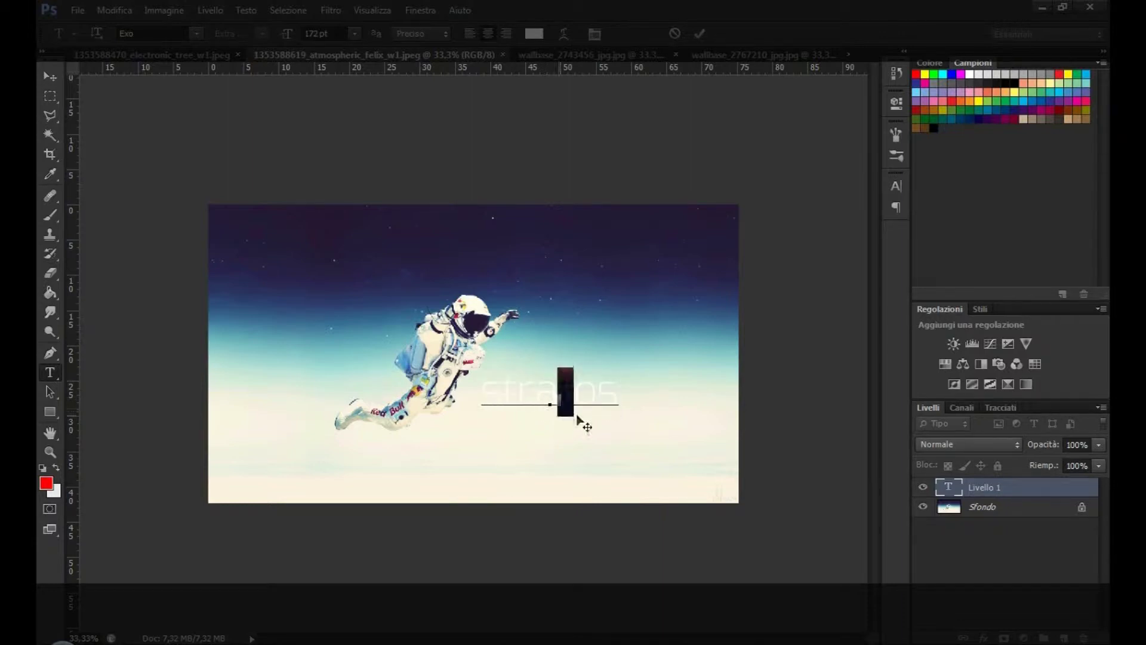
{"action": "left_click", "coordinate": [50, 76]}
{"action": "left_click_drag", "start_coordinate": [577, 435], "coordinate": [600, 436]}
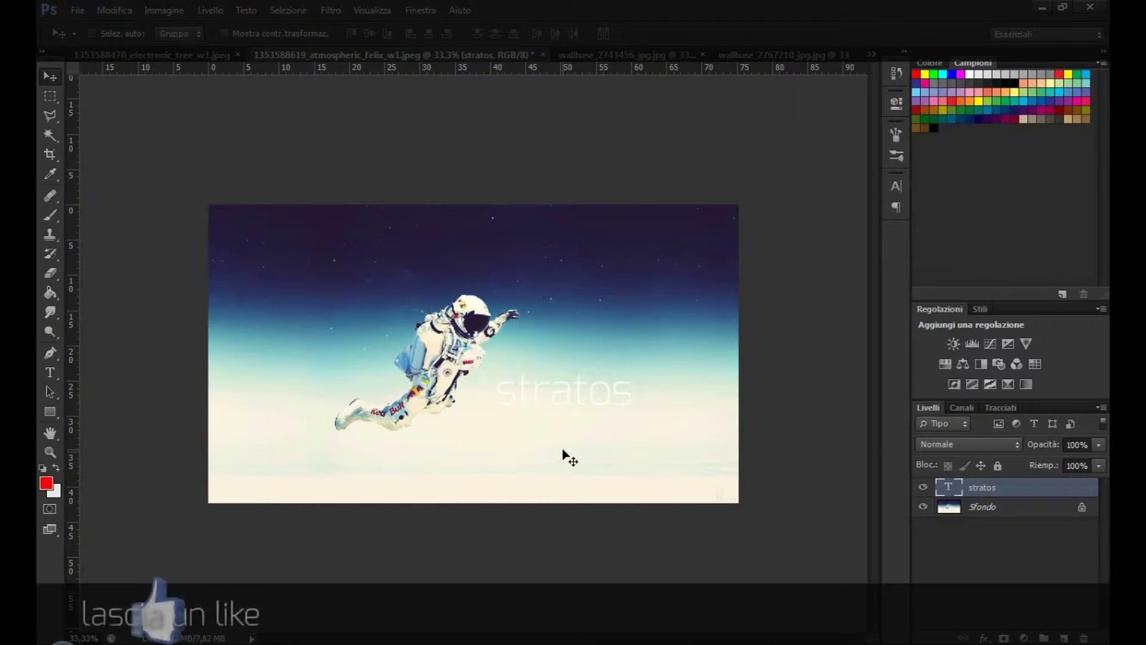
{"action": "left_click_drag", "start_coordinate": [575, 447], "coordinate": [580, 439]}
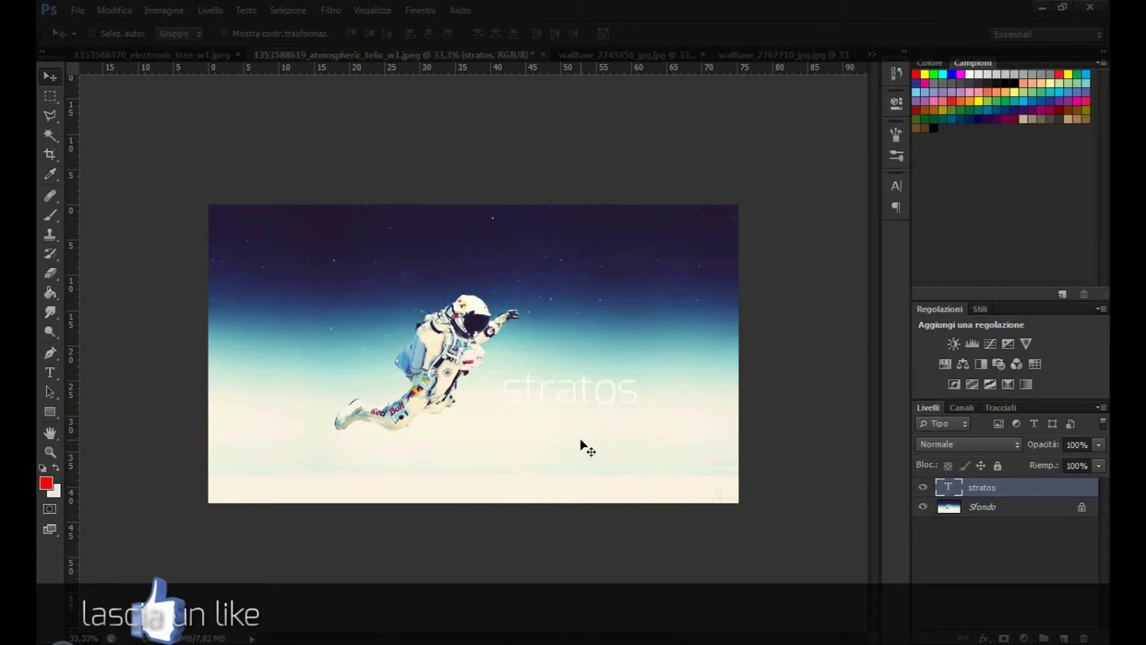
{"action": "double_click", "coordinate": [1051, 489]}
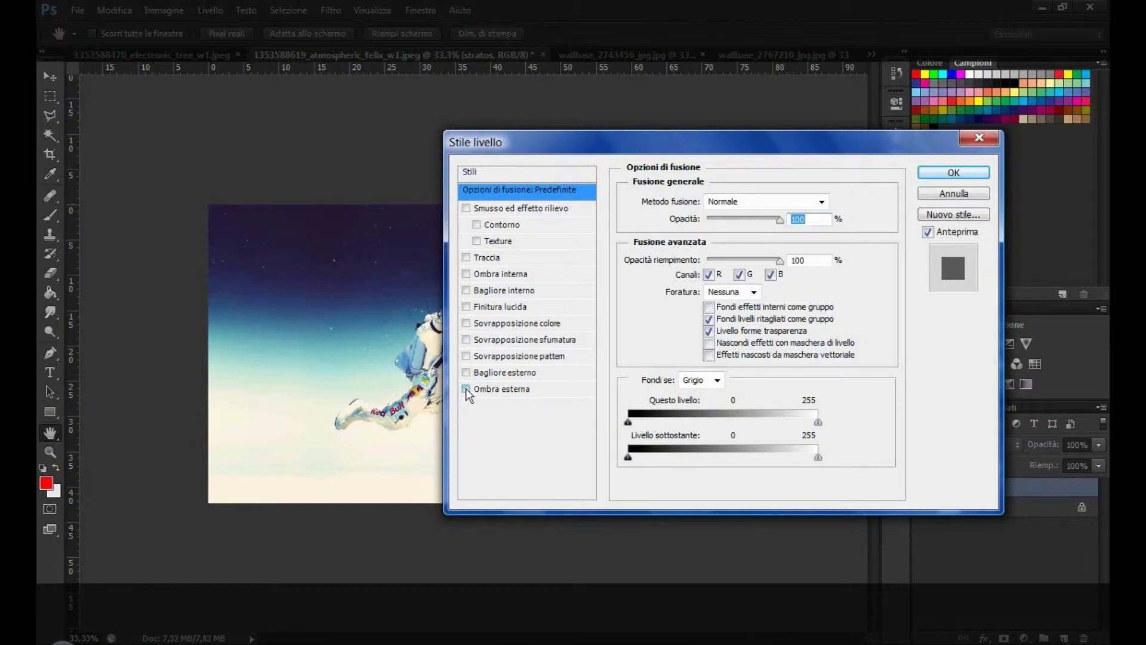
Add a drop shadow to stratos with 30% opacity, 2 px distance and 9% spread
{"action": "left_click", "coordinate": [551, 395]}
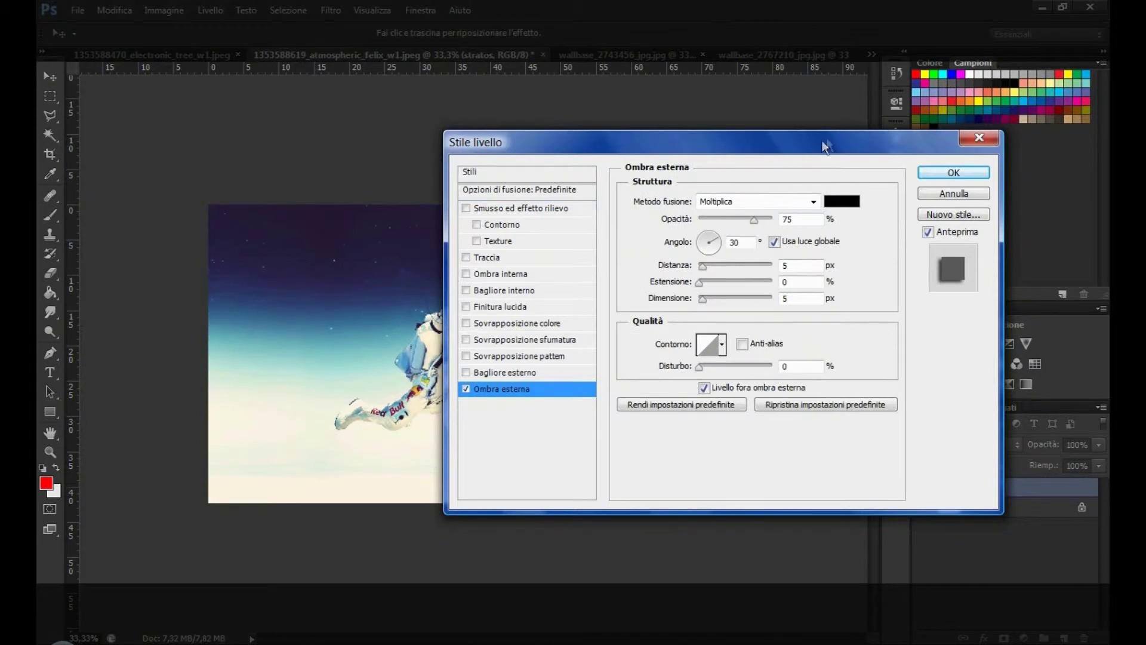
{"action": "left_click_drag", "start_coordinate": [821, 141], "coordinate": [883, 143]}
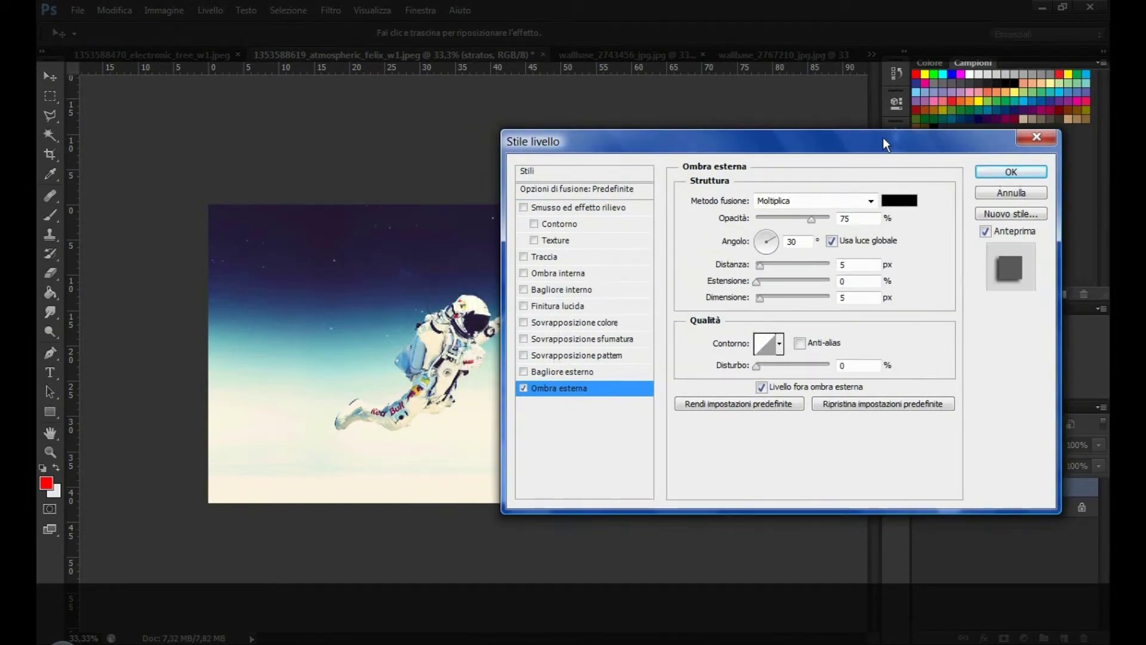
{"action": "double_click", "coordinate": [845, 218]}
{"action": "type", "text": "30"}
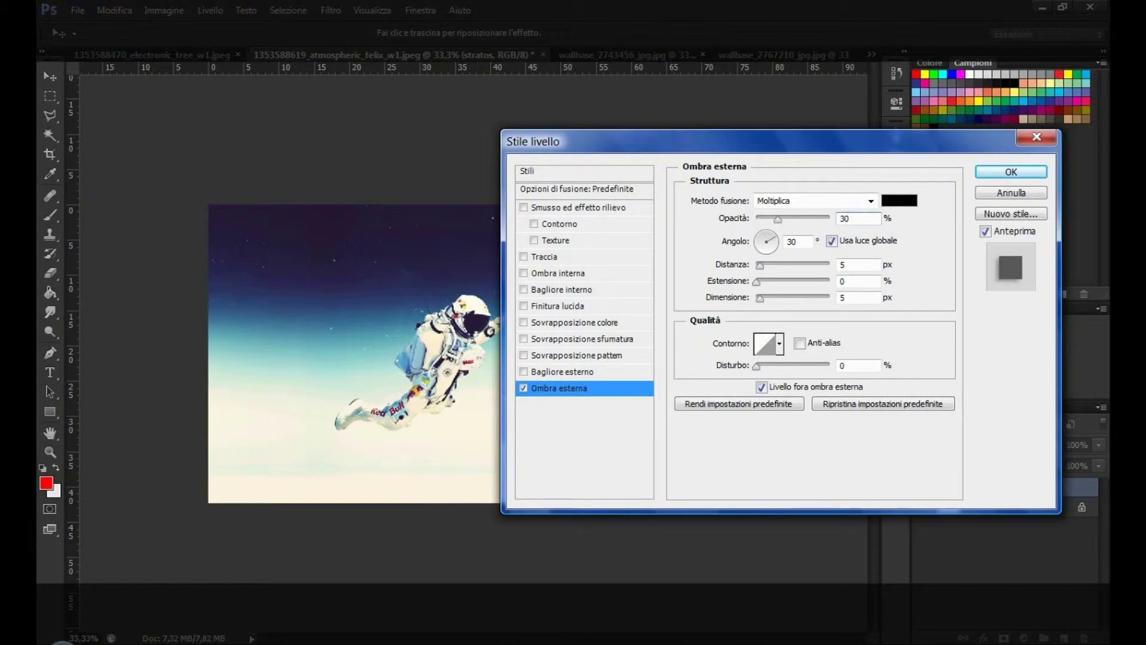
{"action": "double_click", "coordinate": [854, 265]}
{"action": "type", "text": "2"}
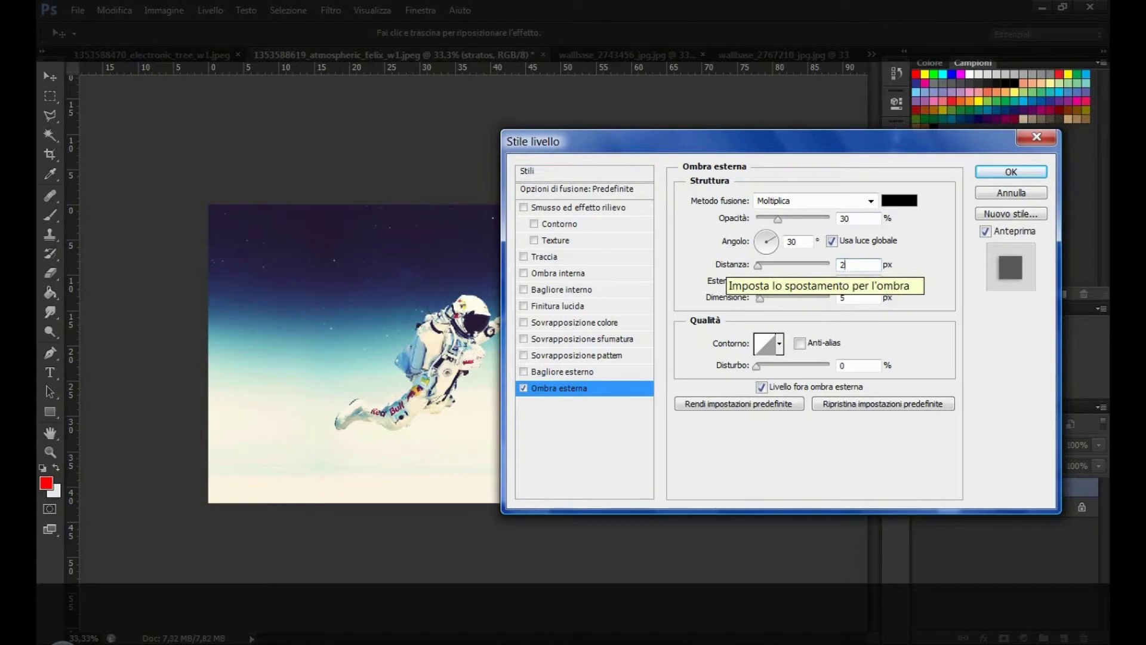
{"action": "double_click", "coordinate": [848, 280]}
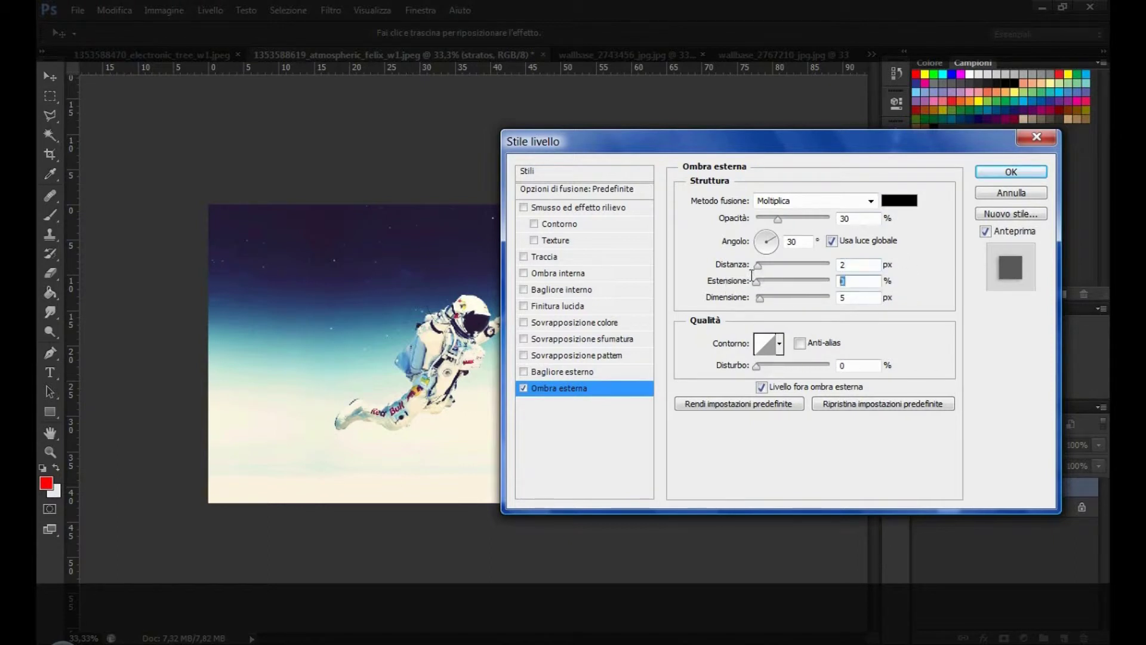
{"action": "type", "text": "9"}
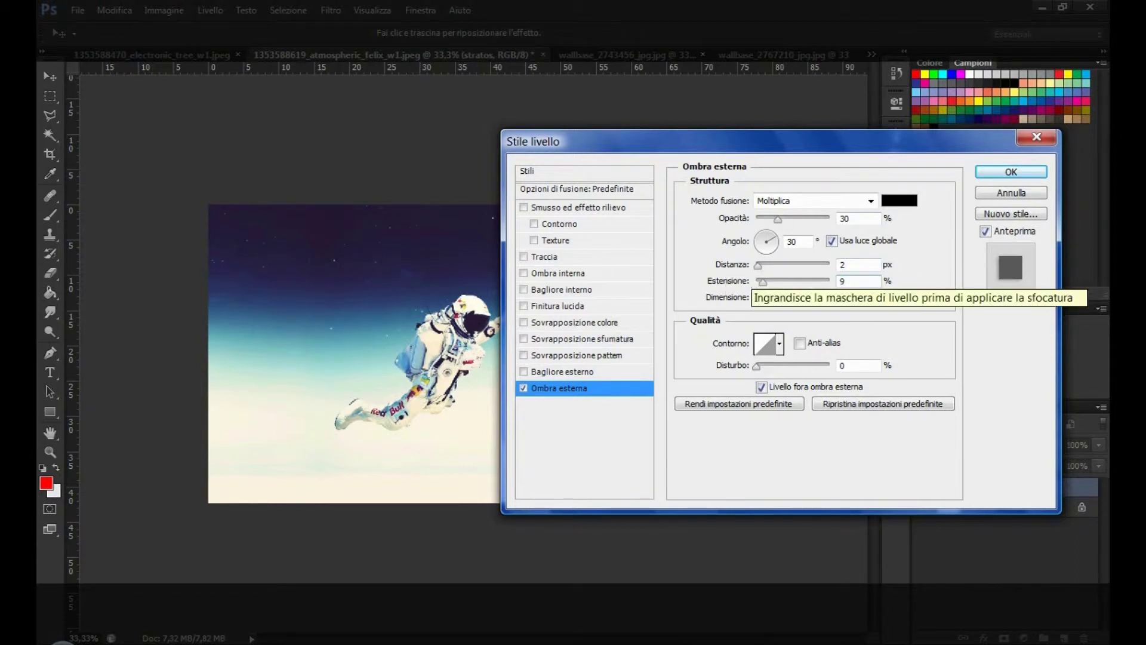
{"action": "type", "text": "6"}
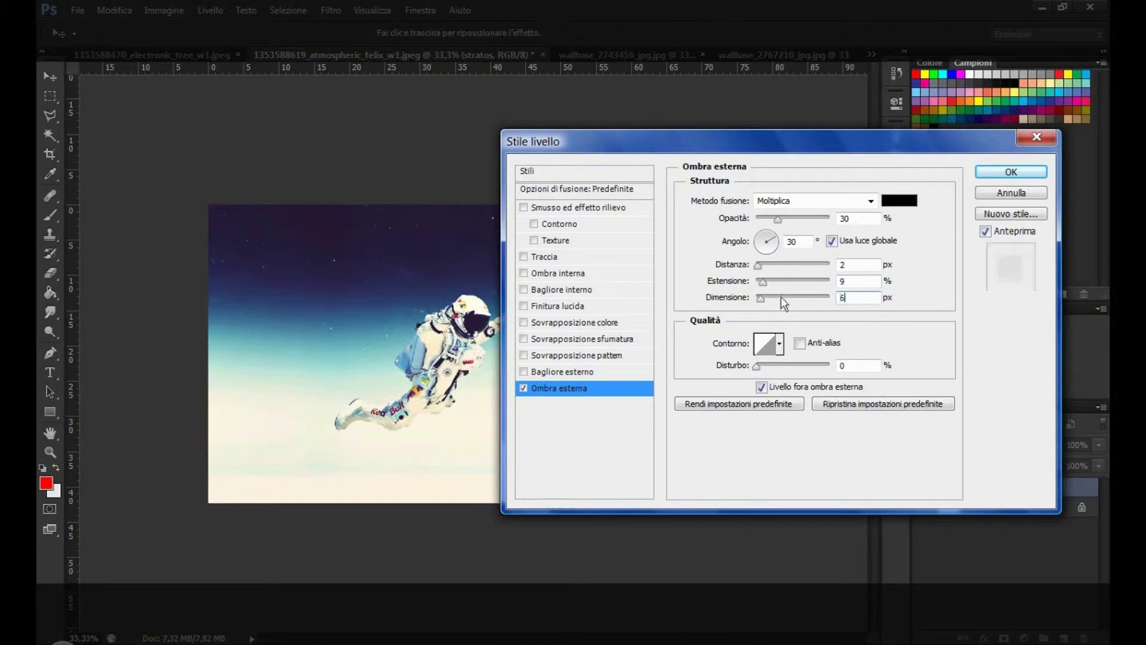
Set the drop shadow angle to 30° and bring the Layer Style dialog back into view
{"action": "left_click_drag", "start_coordinate": [811, 154], "coordinate": [1009, 154]}
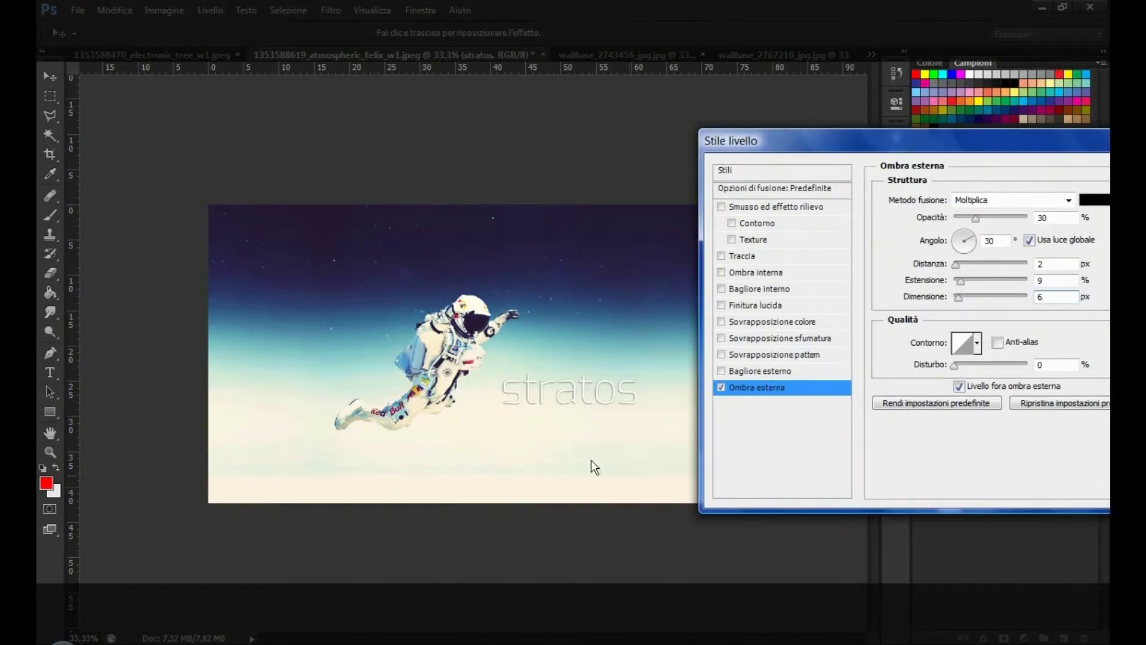
{"action": "left_click_drag", "start_coordinate": [972, 242], "coordinate": [958, 250]}
{"action": "left_click_drag", "start_coordinate": [954, 245], "coordinate": [970, 231]}
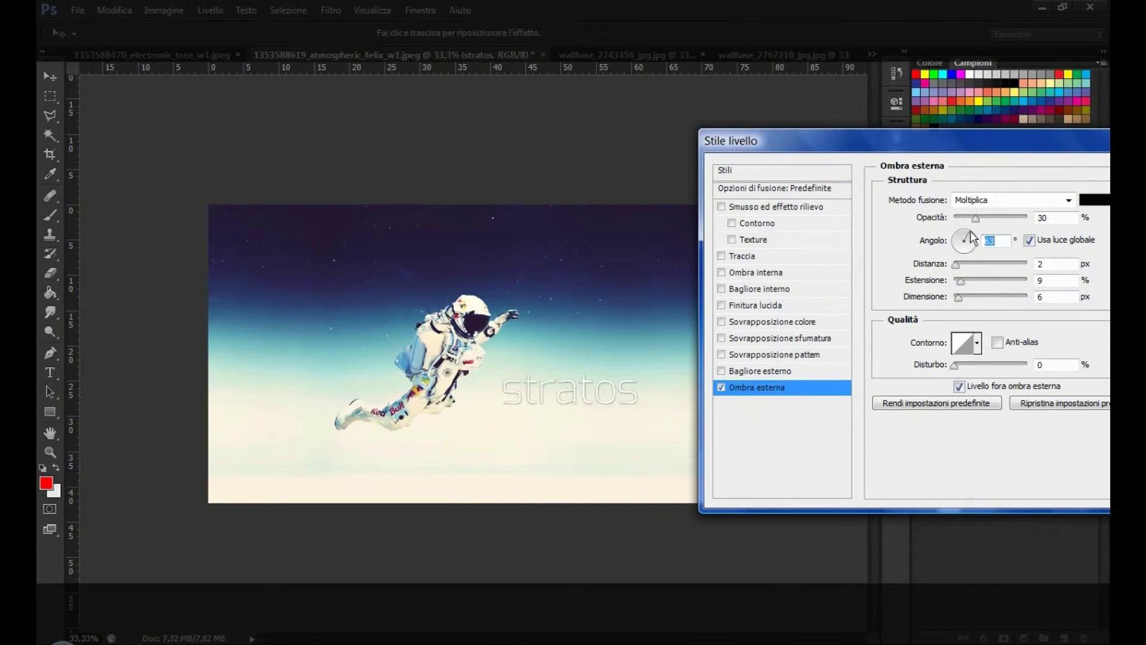
{"action": "left_click_drag", "start_coordinate": [971, 238], "coordinate": [985, 228]}
{"action": "type", "text": "30"}
{"action": "mouse_move", "coordinate": [977, 145]}
{"action": "left_mouse_down"}
{"action": "mouse_move", "coordinate": [898, 139]}
{"action": "mouse_move", "coordinate": [947, 140]}
{"action": "left_mouse_up"}
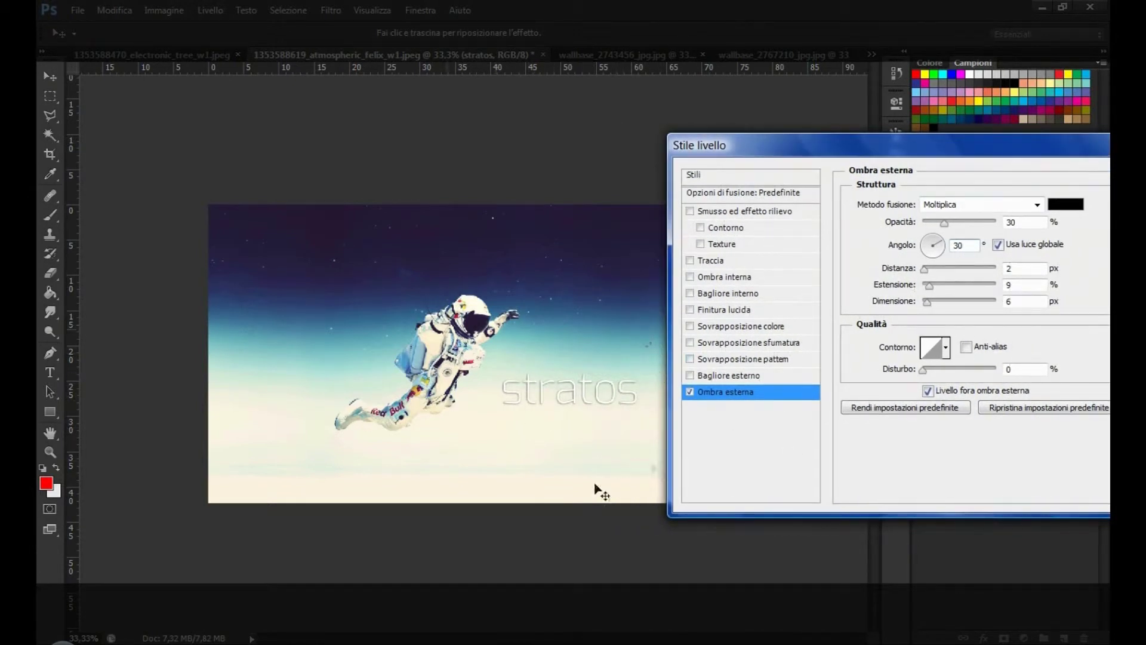
{"action": "left_click_drag", "start_coordinate": [920, 142], "coordinate": [776, 137]}
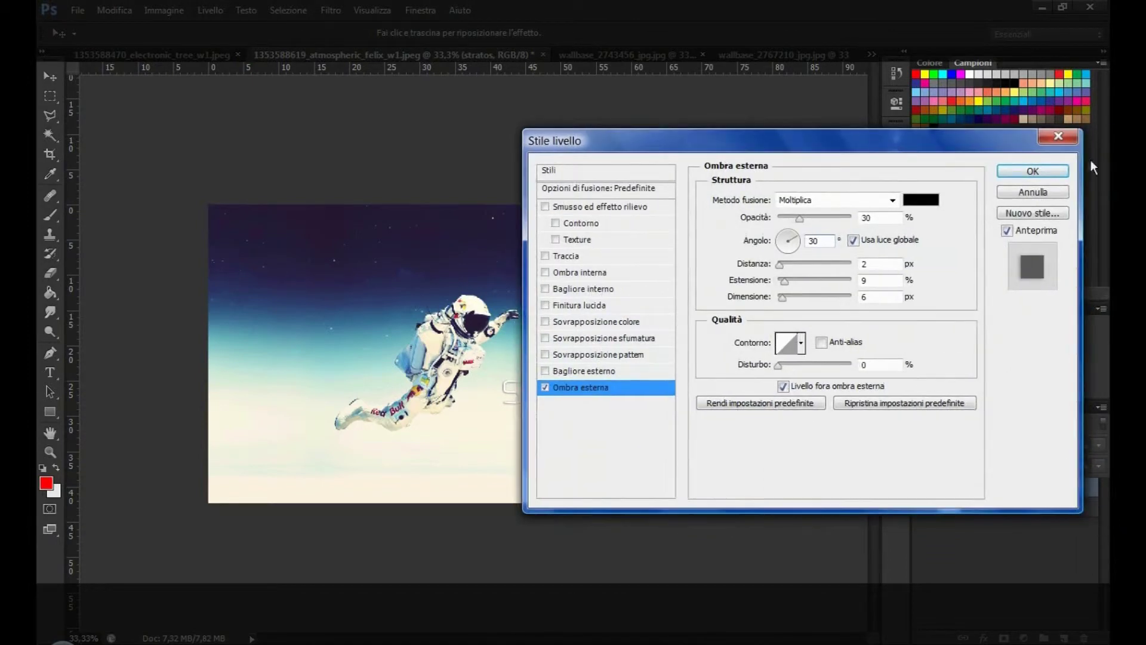
{"action": "left_click", "coordinate": [589, 339]}
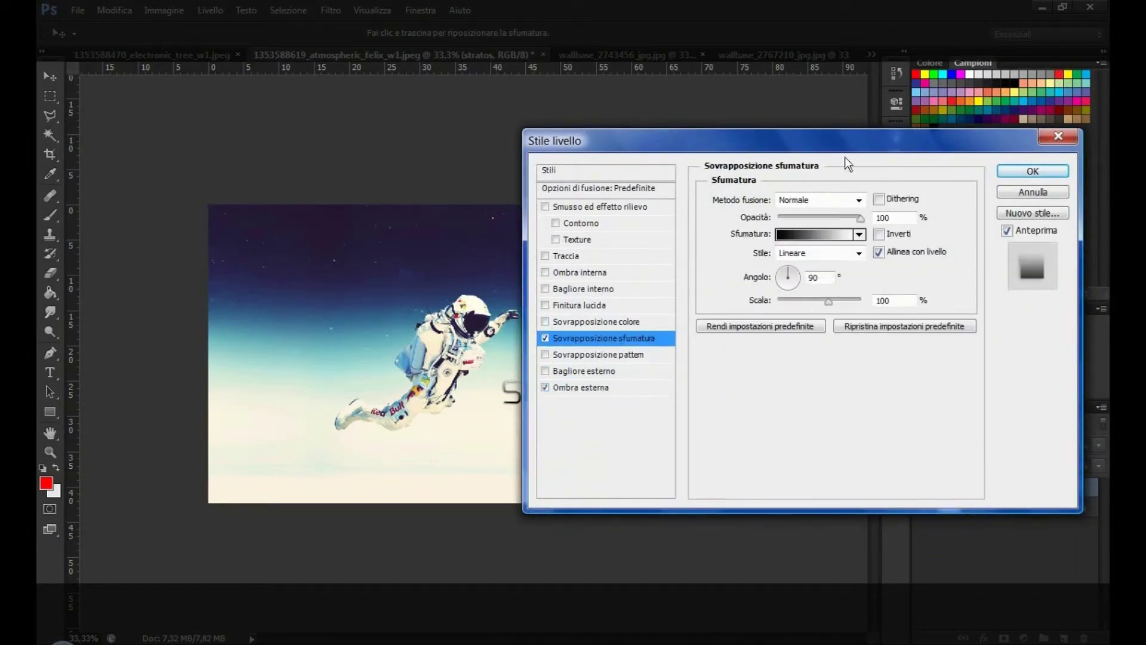
Set the stratos gradient overlay opacity to 15% and apply the layer style
{"action": "left_click_drag", "start_coordinate": [870, 146], "coordinate": [1007, 141]}
{"action": "double_click", "coordinate": [1017, 212]}
{"action": "type", "text": "50"}
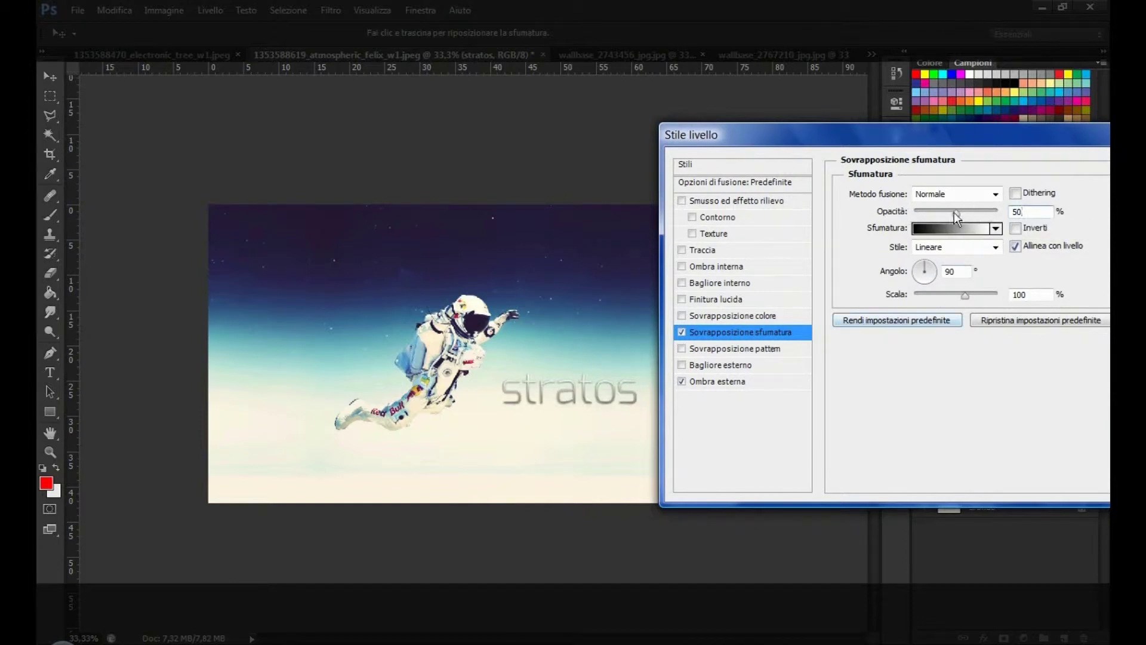
{"action": "left_click_drag", "start_coordinate": [954, 213], "coordinate": [927, 216]}
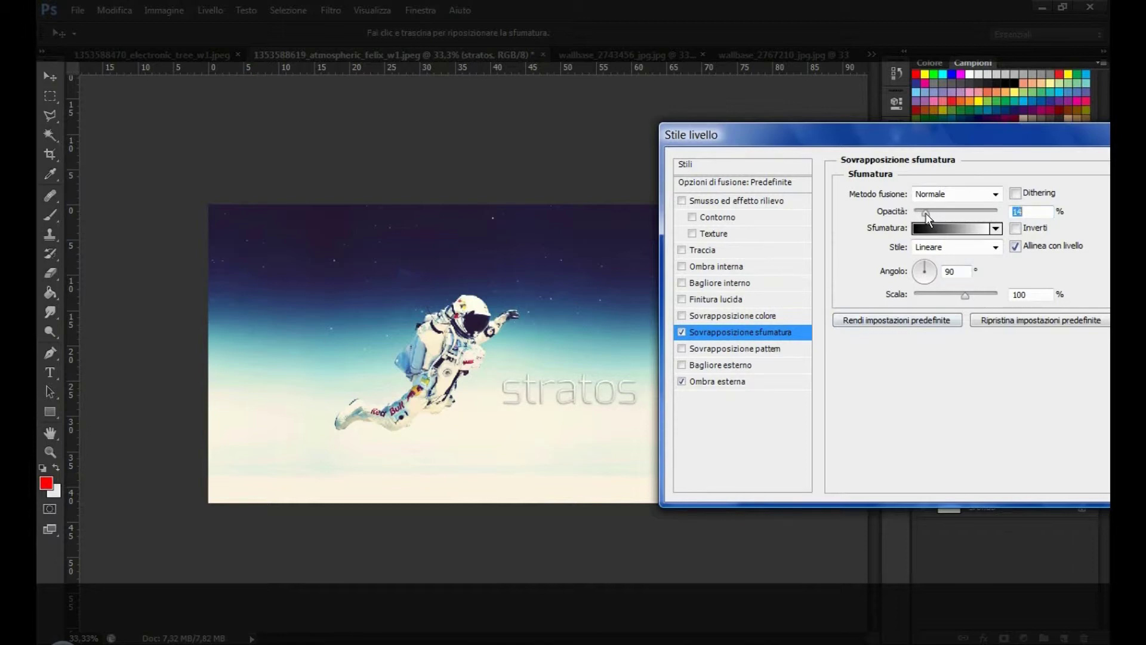
{"action": "left_click", "coordinate": [1019, 215]}
{"action": "type", "text": "5"}
{"action": "left_click_drag", "start_coordinate": [1003, 136], "coordinate": [835, 138]}
{"action": "left_click", "coordinate": [993, 169]}
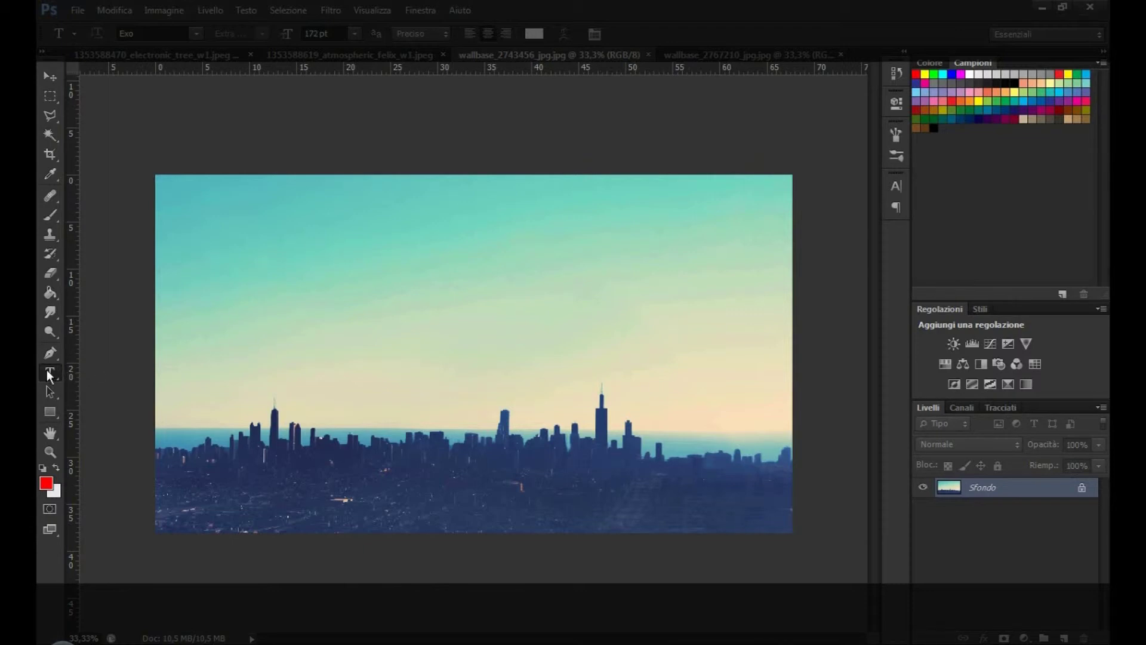
Type a thin 'sky' title and centre it in the upper sky of the skyline photo
{"action": "left_click", "coordinate": [392, 238]}
{"action": "type", "text": "sky"}
{"action": "left_click_drag", "start_coordinate": [416, 244], "coordinate": [494, 299]}
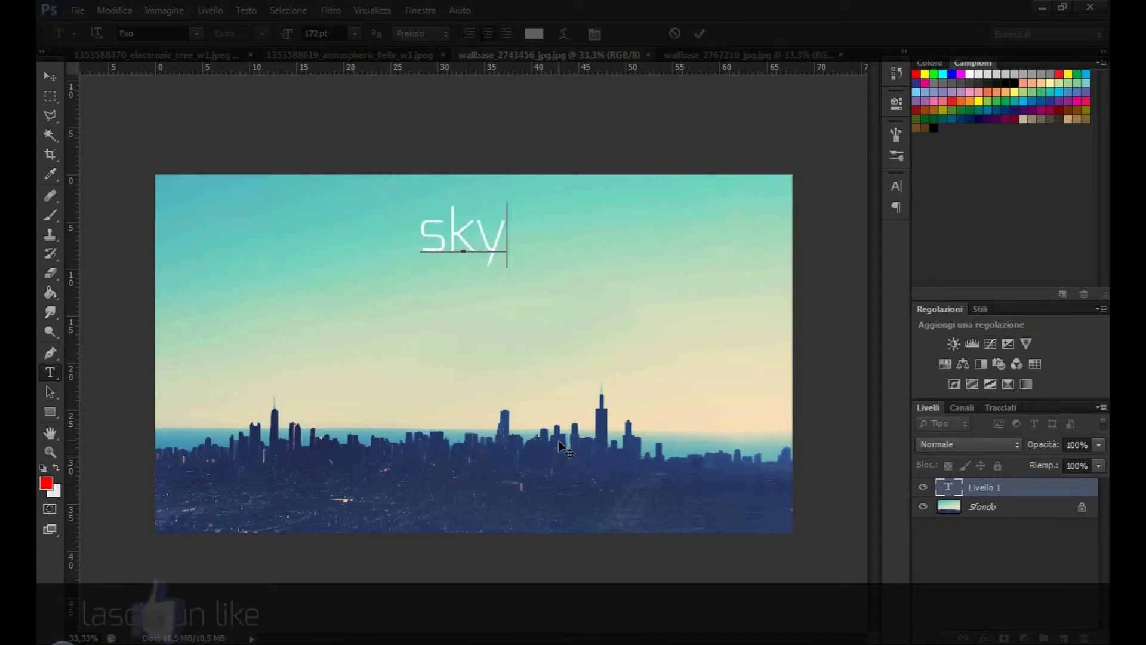
{"action": "key", "text": "ctrl+Return"}
{"action": "key", "text": "v"}
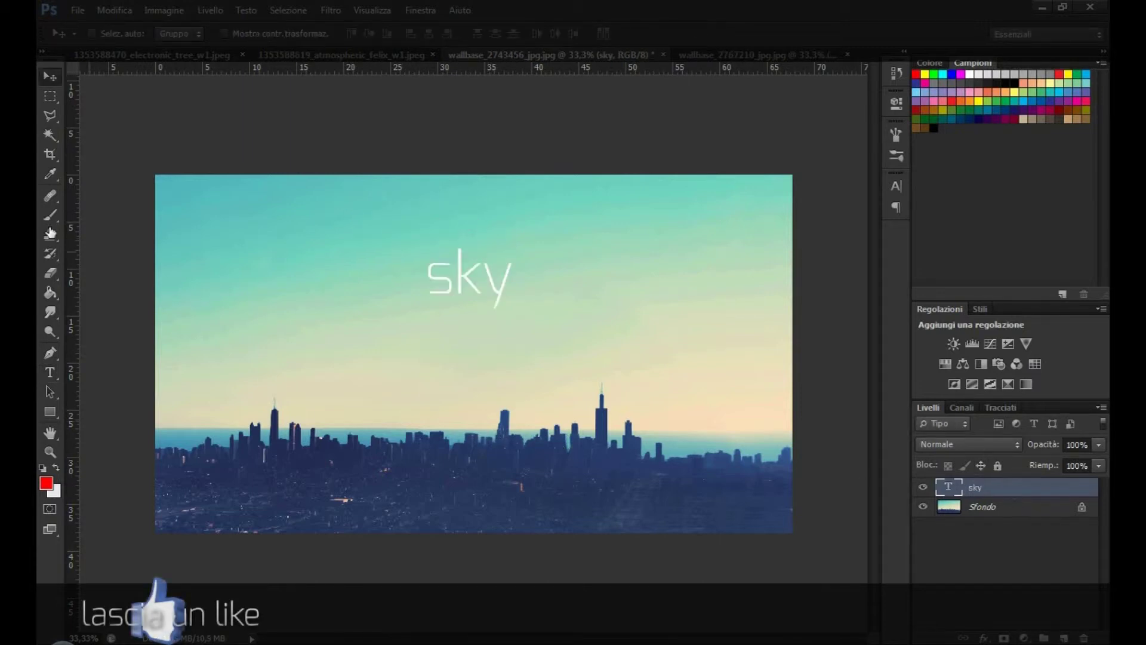
{"action": "left_click", "coordinate": [51, 134]}
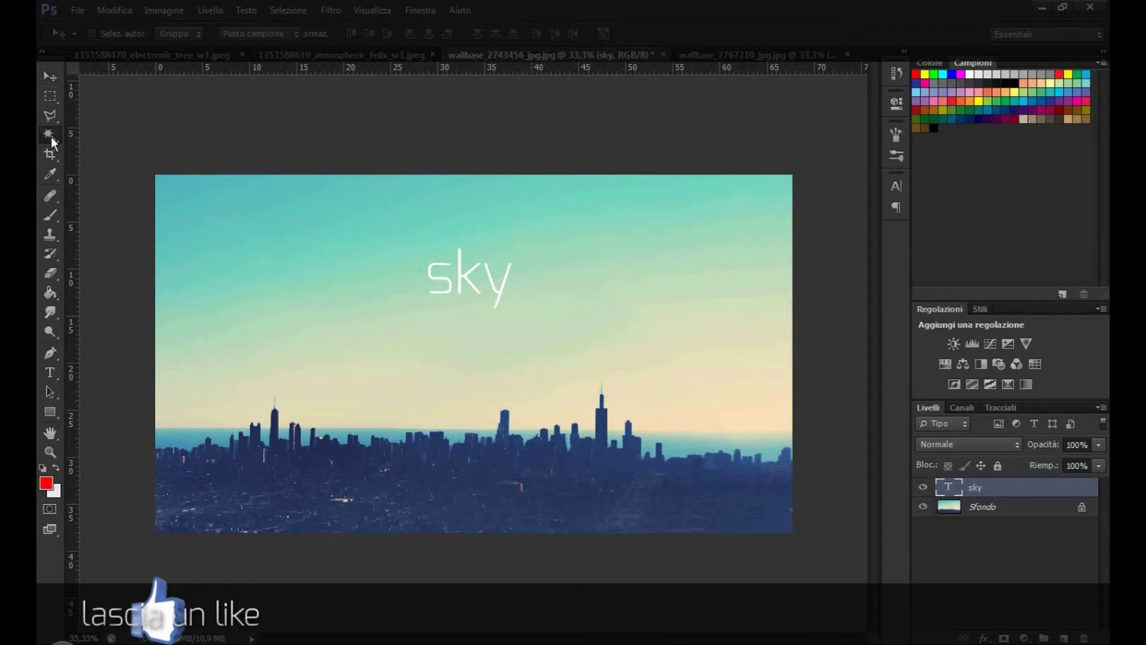
Select the sky letter shapes with Magic Wand plus Inverse, and unlock the background as Livello 0
{"action": "left_click", "coordinate": [397, 282]}
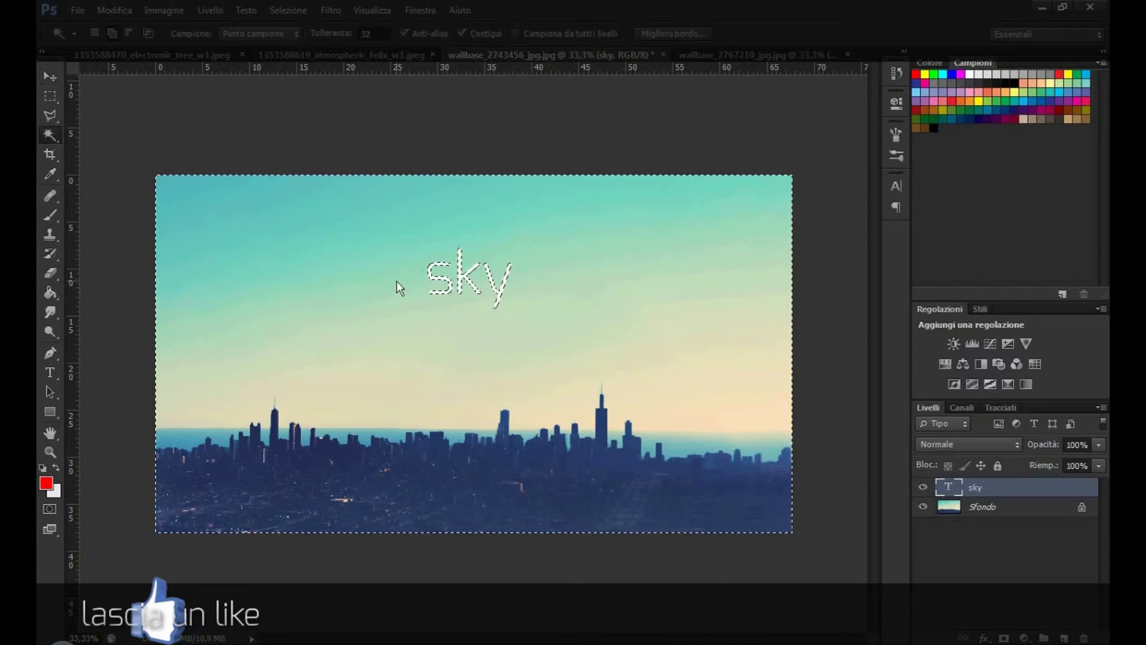
{"action": "left_click", "coordinate": [287, 10]}
{"action": "left_click", "coordinate": [352, 82]}
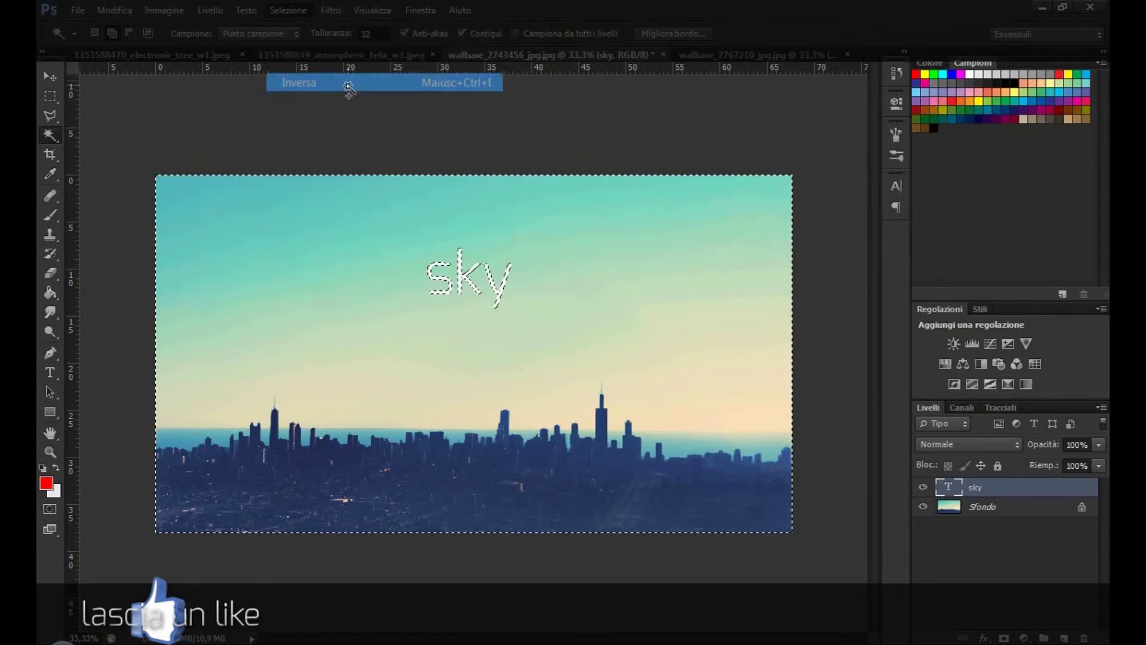
{"action": "left_click", "coordinate": [985, 510]}
{"action": "double_click", "coordinate": [1027, 512]}
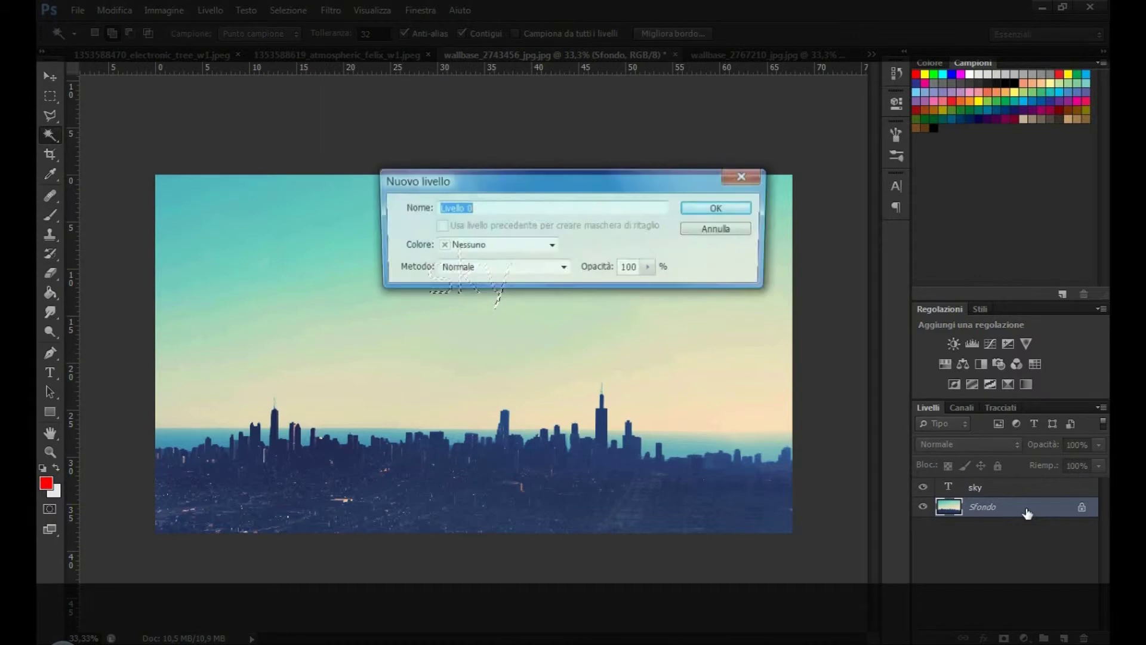
{"action": "left_click", "coordinate": [719, 209]}
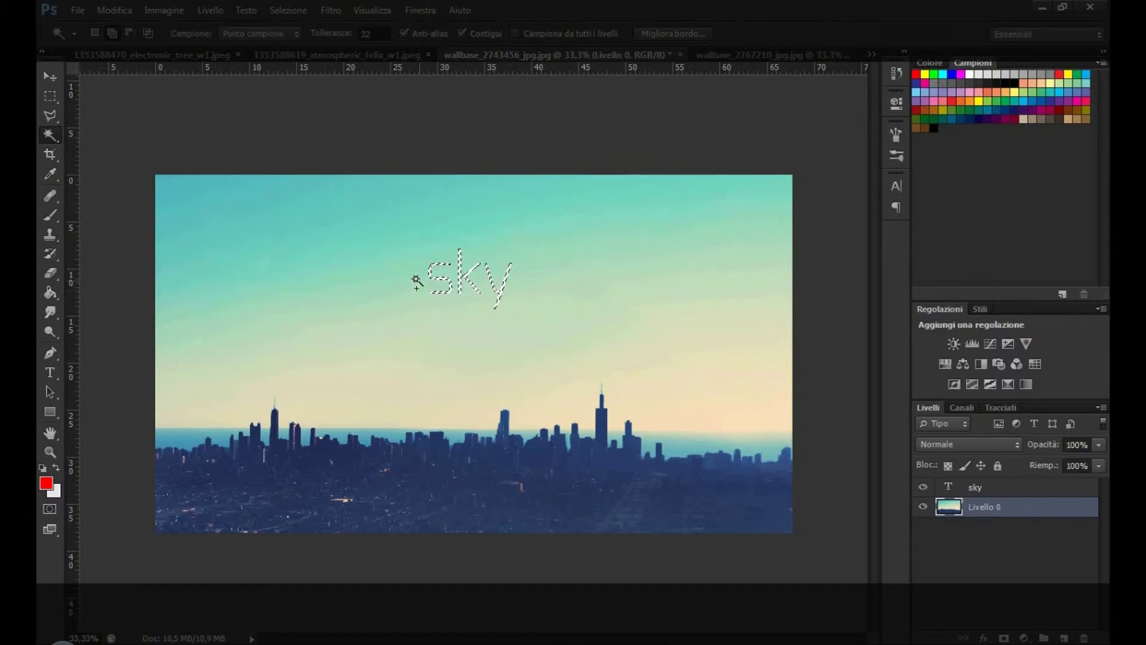
Copy the letter-shaped selection to a new layer, Livello 1, and hide the sky text
{"action": "right_click", "coordinate": [396, 280]}
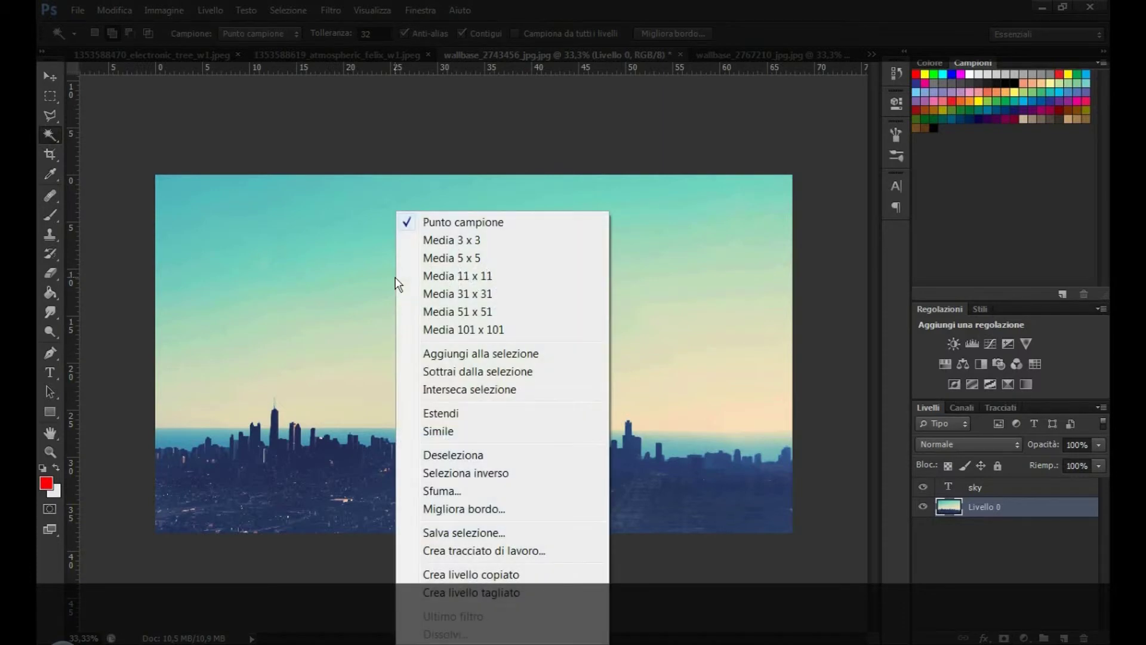
{"action": "left_click", "coordinate": [485, 576]}
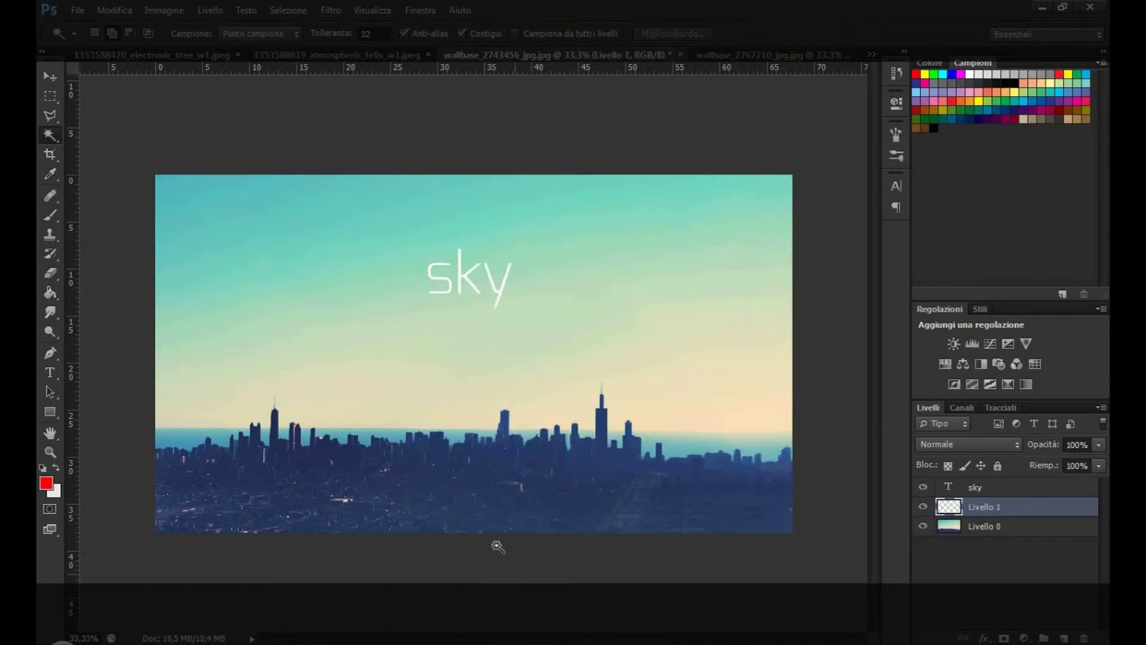
{"action": "left_click", "coordinate": [48, 74]}
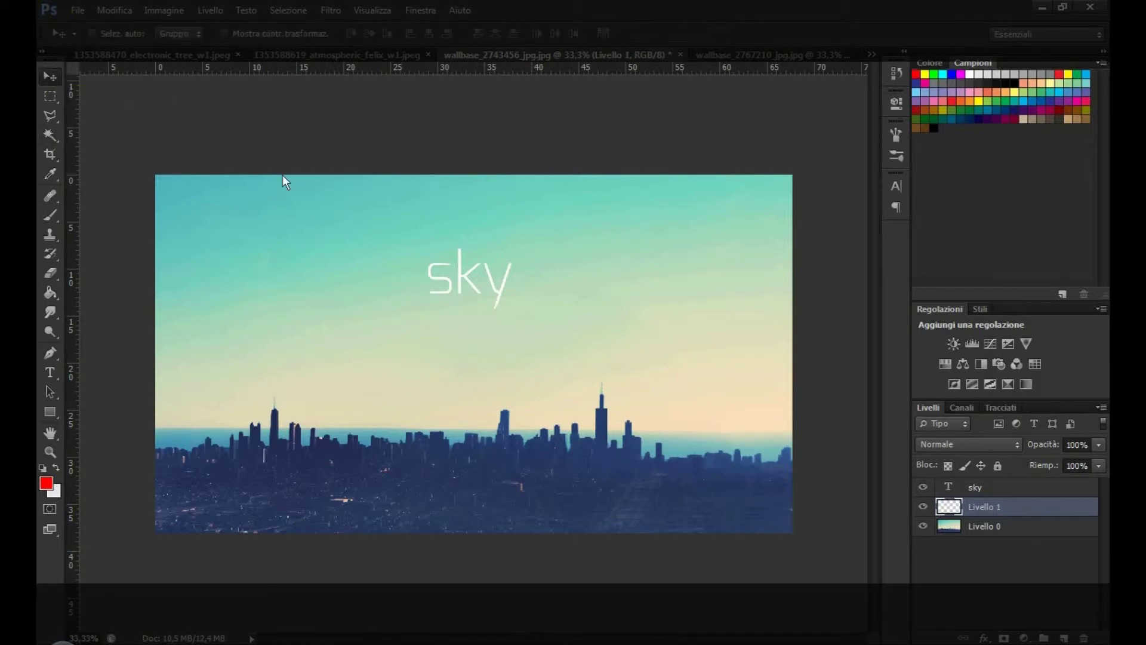
{"action": "left_click", "coordinate": [922, 487]}
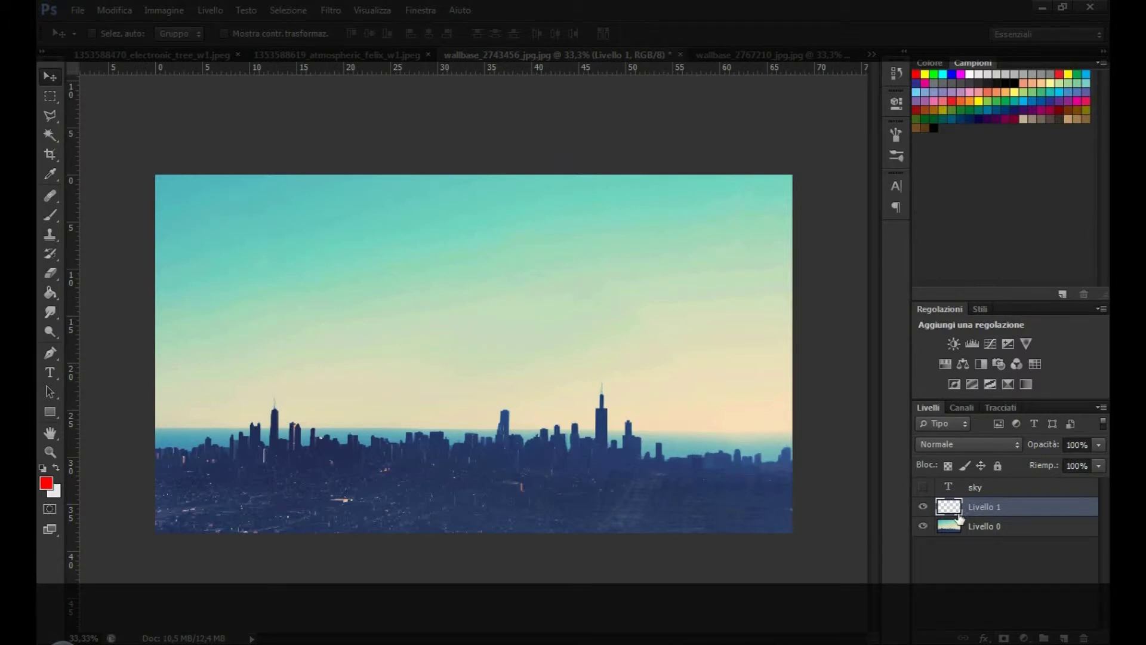
Lighten the letter copy with Hue/Saturation: saturation +37, lightness +60
{"action": "key", "text": "ctrl+u"}
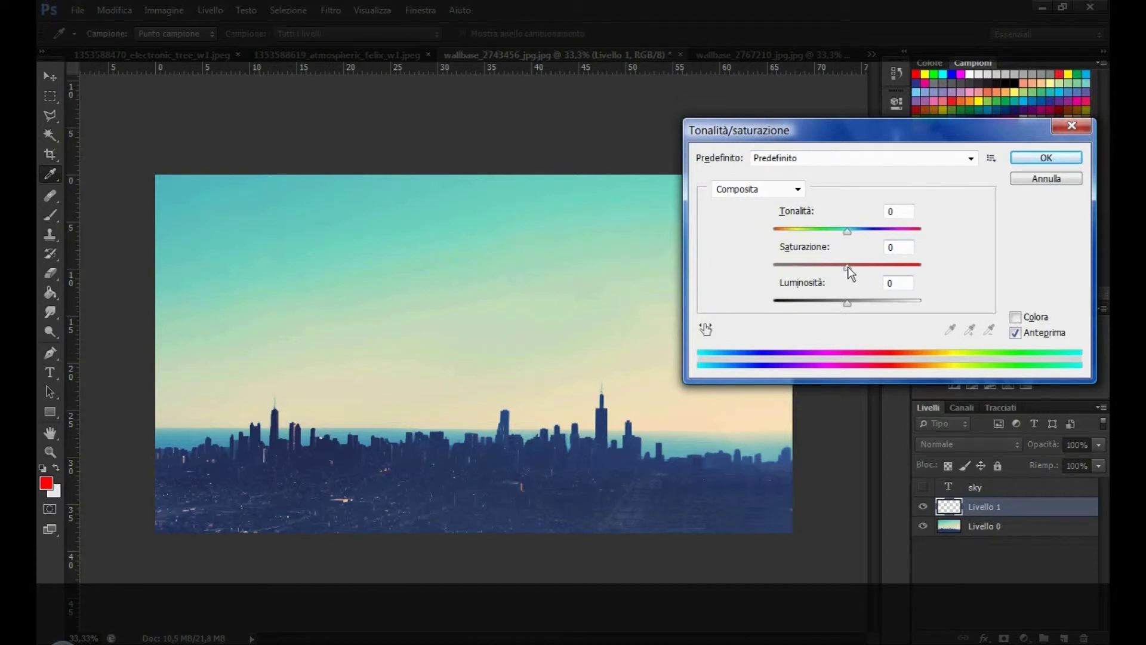
{"action": "mouse_move", "coordinate": [848, 266]}
{"action": "left_mouse_down"}
{"action": "mouse_move", "coordinate": [876, 270]}
{"action": "mouse_move", "coordinate": [862, 303]}
{"action": "mouse_move", "coordinate": [884, 303]}
{"action": "left_mouse_up"}
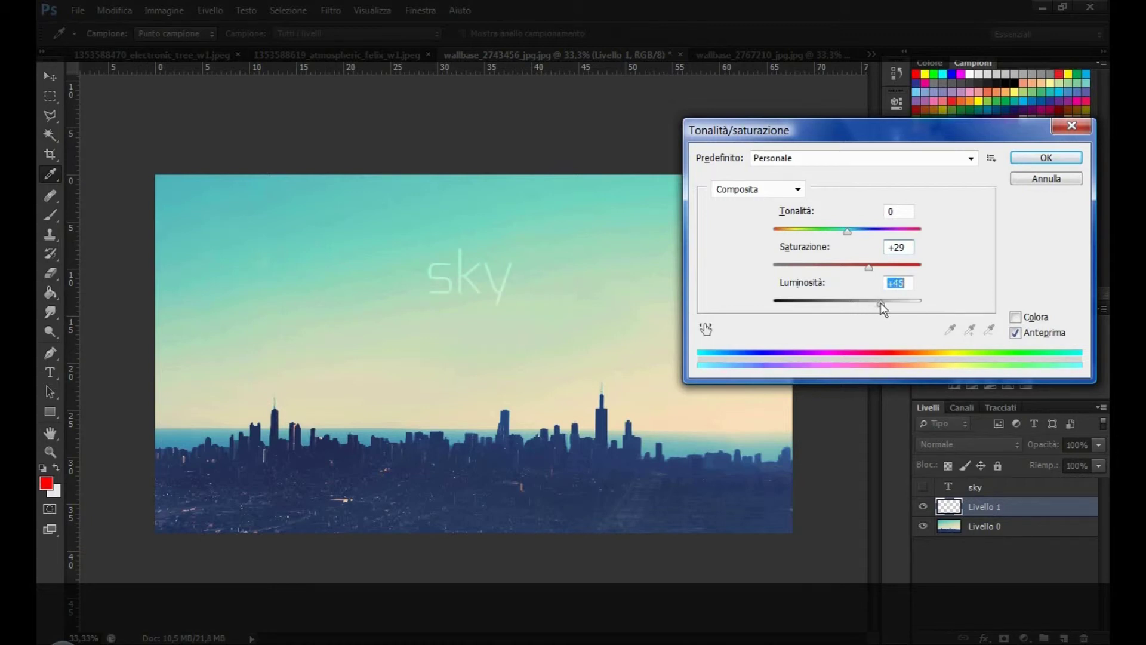
{"action": "mouse_move", "coordinate": [885, 303]}
{"action": "left_mouse_down"}
{"action": "mouse_move", "coordinate": [861, 271]}
{"action": "mouse_move", "coordinate": [875, 306]}
{"action": "mouse_move", "coordinate": [897, 301]}
{"action": "mouse_move", "coordinate": [864, 267]}
{"action": "left_mouse_up"}
{"action": "mouse_move", "coordinate": [898, 302]}
{"action": "left_mouse_down"}
{"action": "mouse_move", "coordinate": [865, 302]}
{"action": "mouse_move", "coordinate": [891, 302]}
{"action": "mouse_move", "coordinate": [871, 265]}
{"action": "left_mouse_up"}
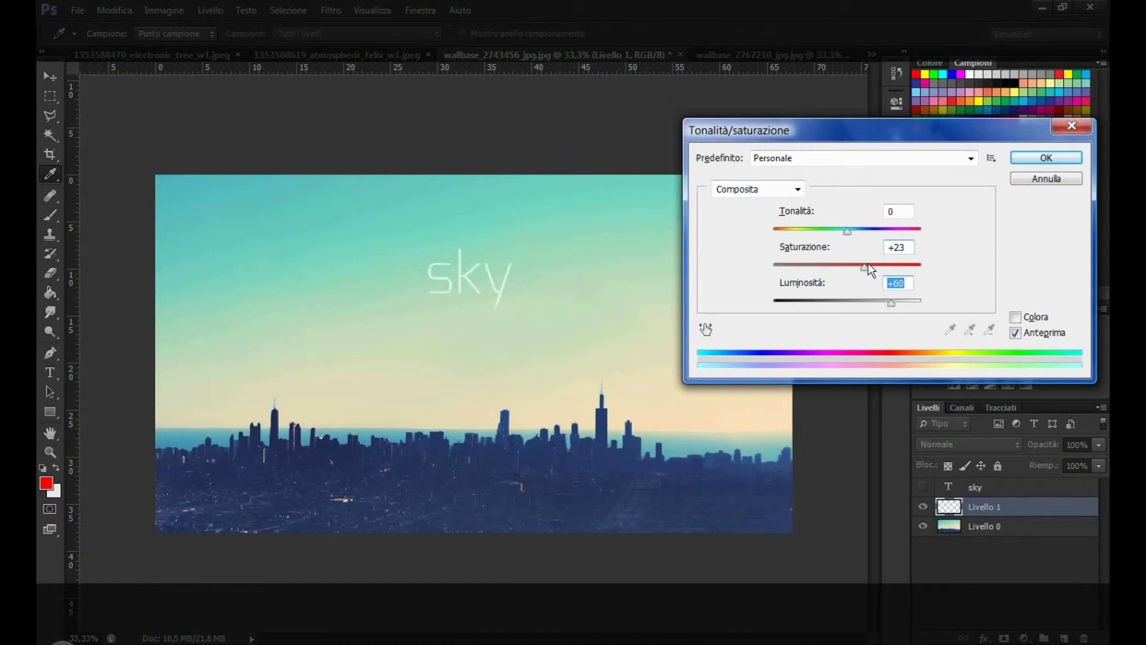
{"action": "left_click_drag", "start_coordinate": [871, 265], "coordinate": [875, 266]}
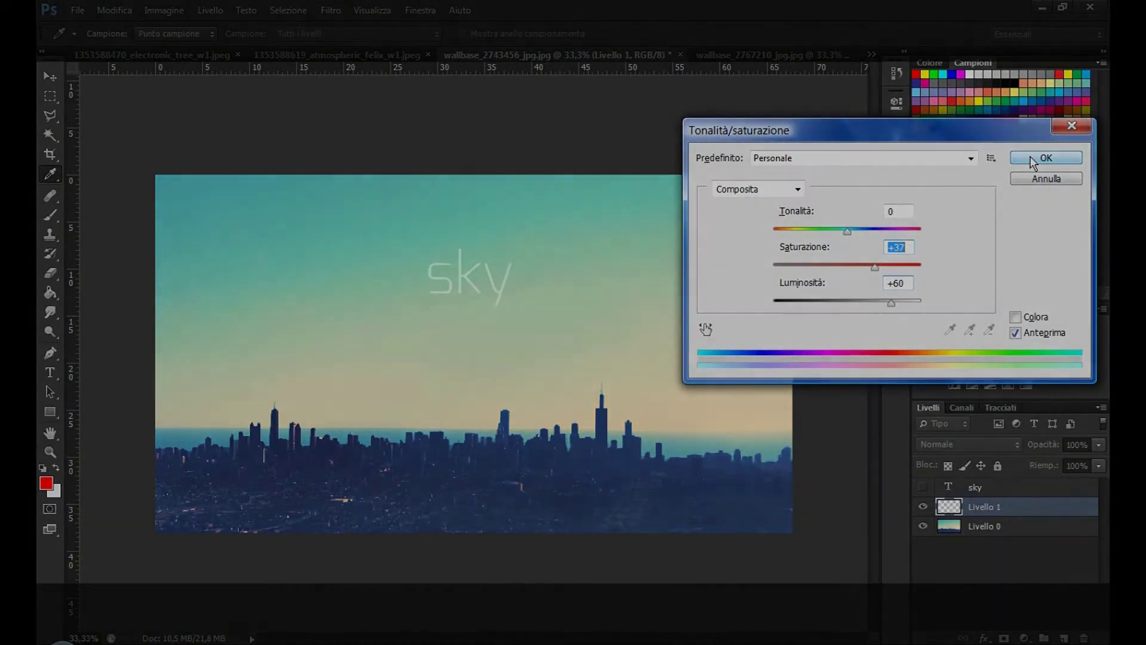
{"action": "left_click", "coordinate": [1031, 159]}
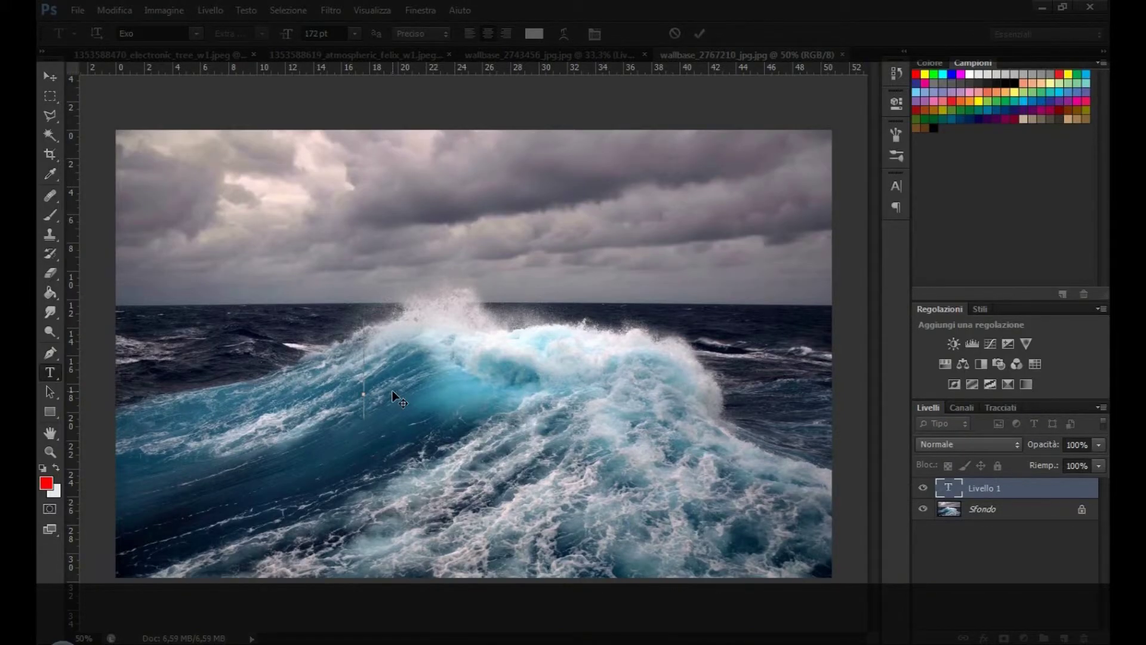
Type the thin title 'water' across the sea wave
{"action": "type", "text": "water"}
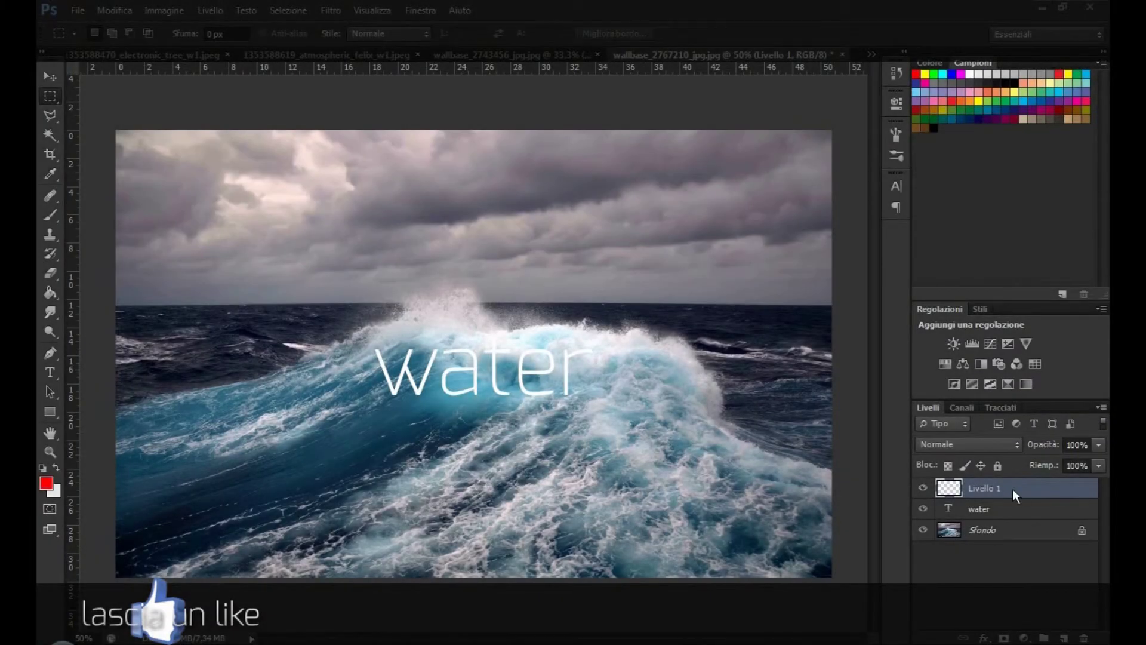
{"action": "left_click", "coordinate": [48, 355]}
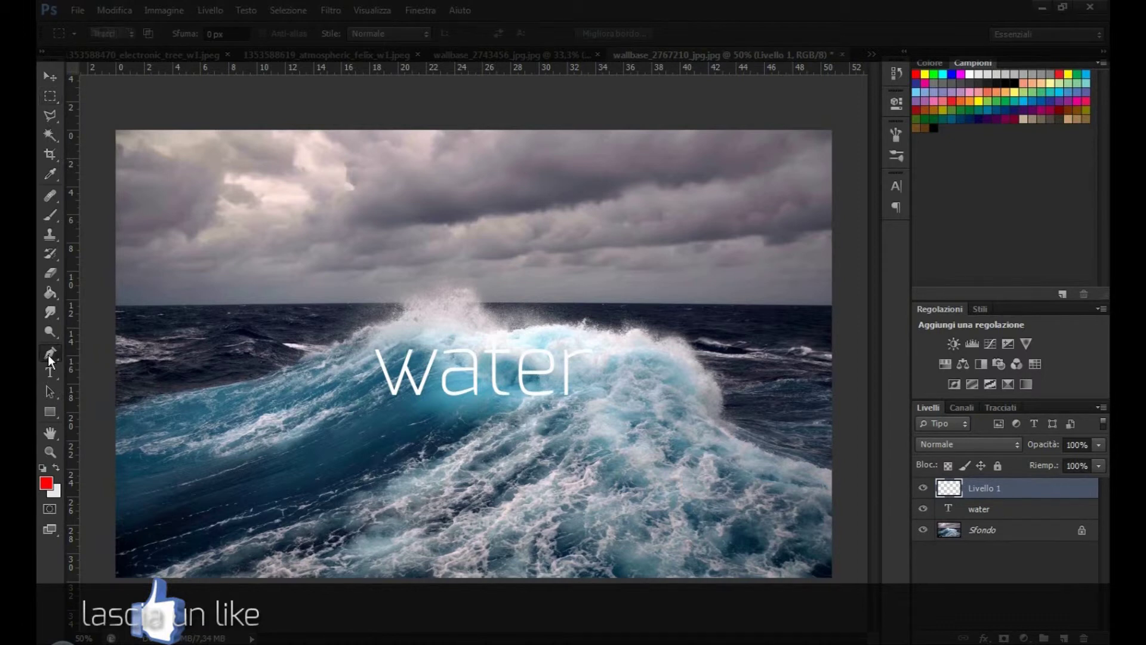
Draw a triangle path over the start of 'water' and fill it with red
{"action": "left_click", "coordinate": [369, 450]}
{"action": "left_click", "coordinate": [471, 268]}
{"action": "left_click", "coordinate": [314, 274]}
{"action": "right_click", "coordinate": [370, 382]}
{"action": "key", "text": "Escape"}
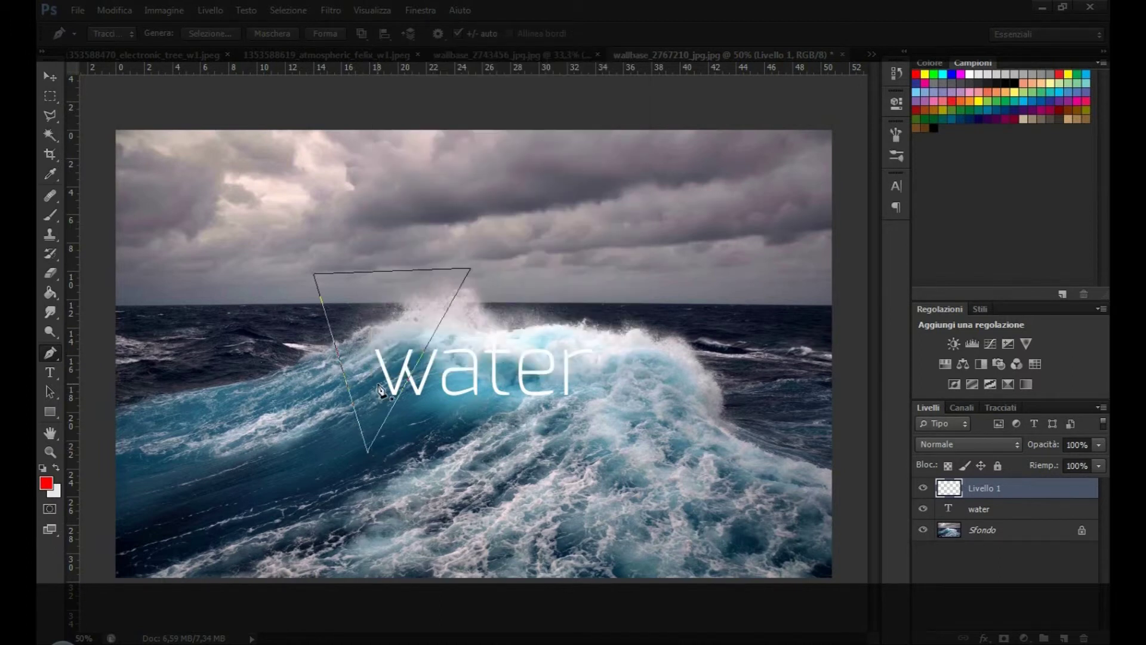
{"action": "right_click", "coordinate": [375, 384]}
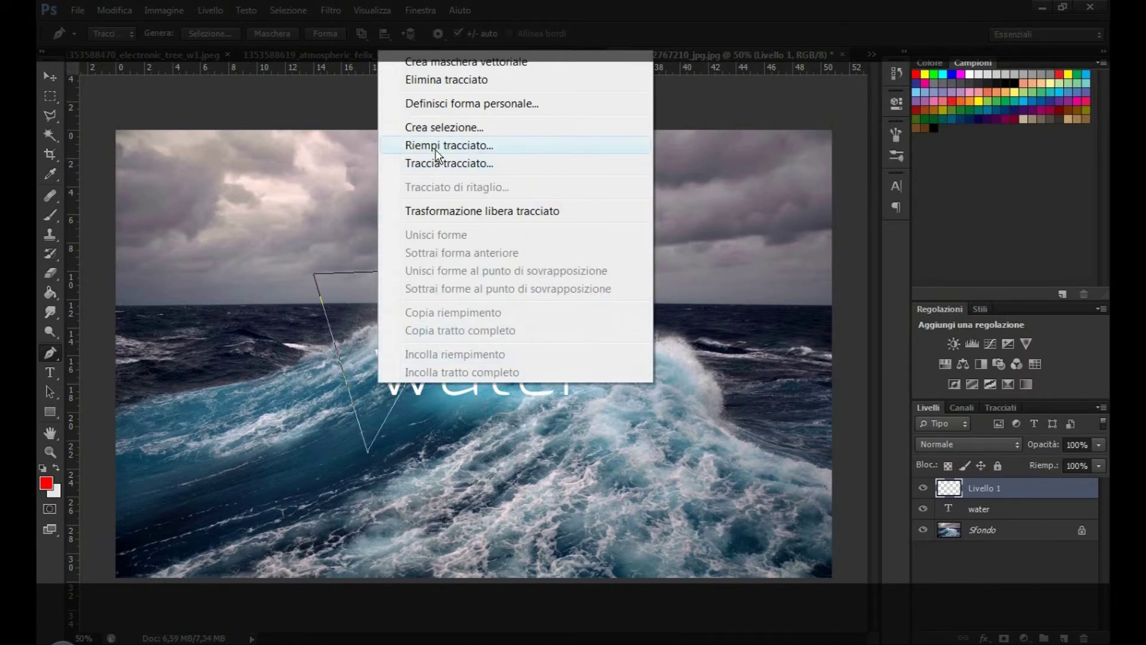
{"action": "left_click", "coordinate": [435, 148]}
{"action": "left_click", "coordinate": [843, 177]}
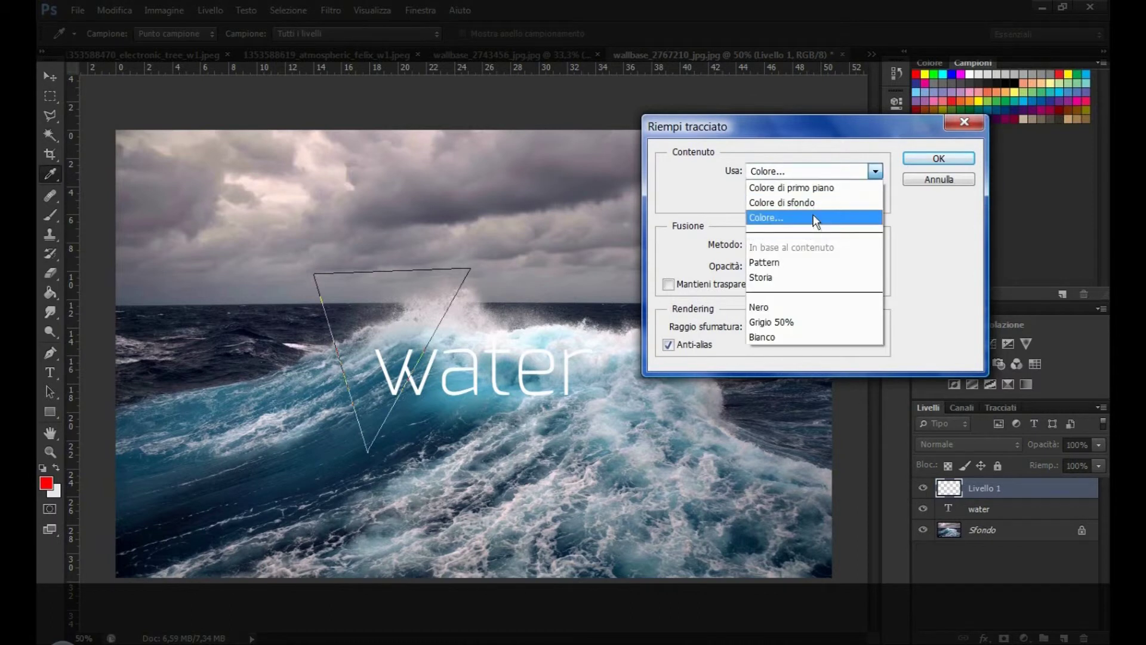
{"action": "left_click", "coordinate": [813, 215]}
{"action": "left_click", "coordinate": [1093, 303]}
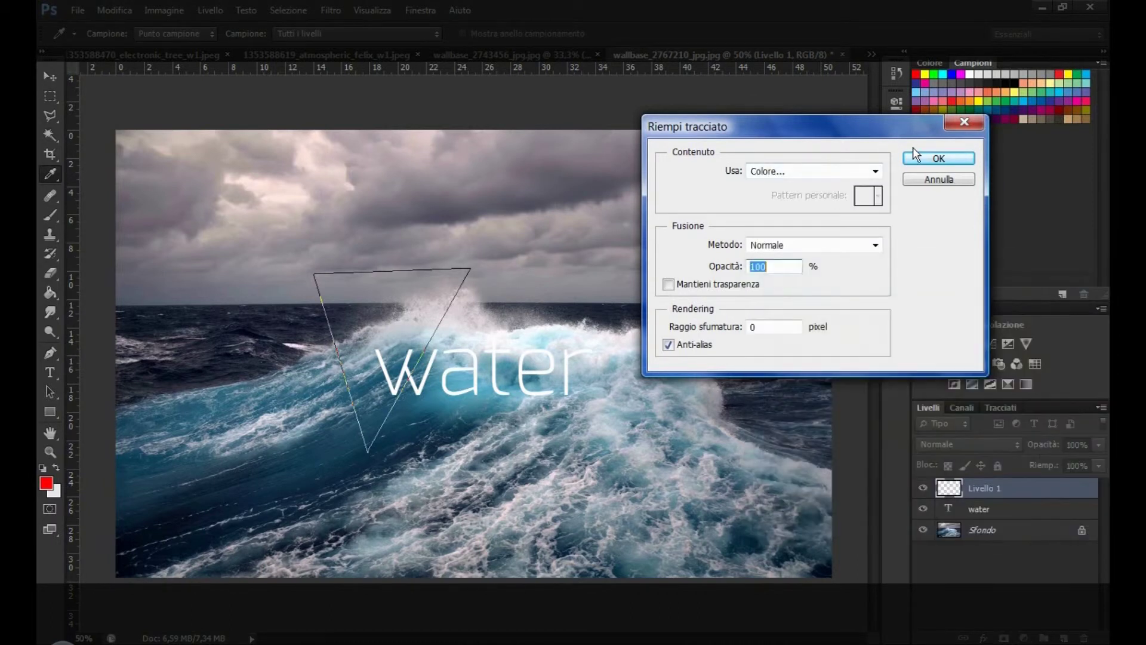
{"action": "left_click", "coordinate": [922, 160]}
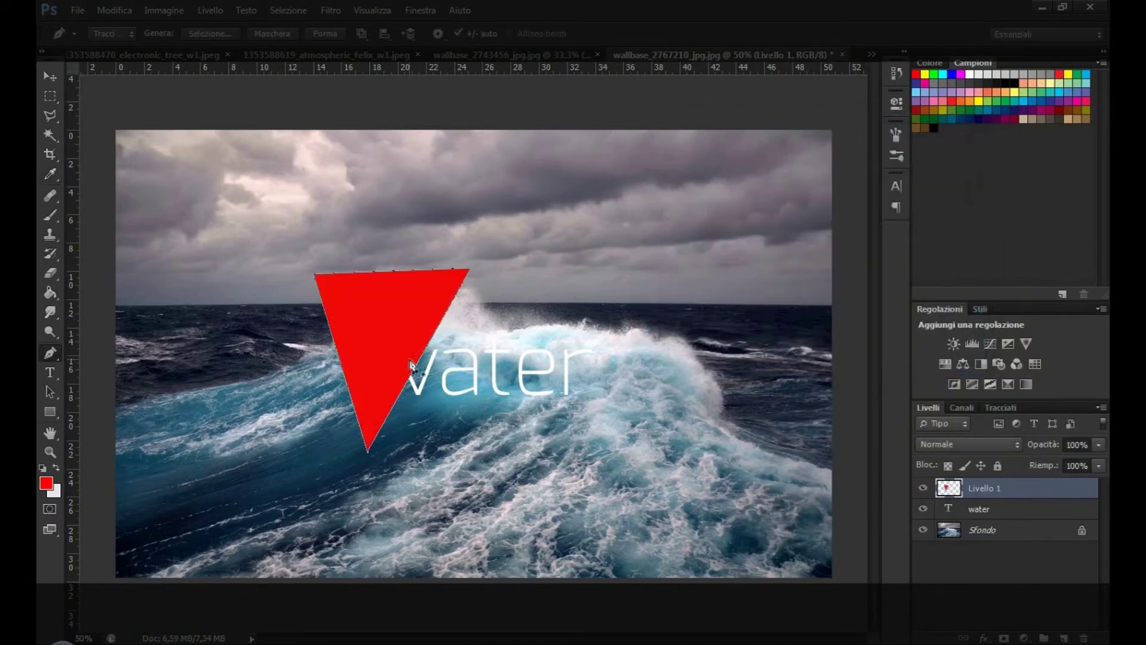
Delete the triangle's path, outline a second four-corner shape, and add a new empty layer
{"action": "right_click", "coordinate": [410, 358]}
{"action": "left_click", "coordinate": [493, 60]}
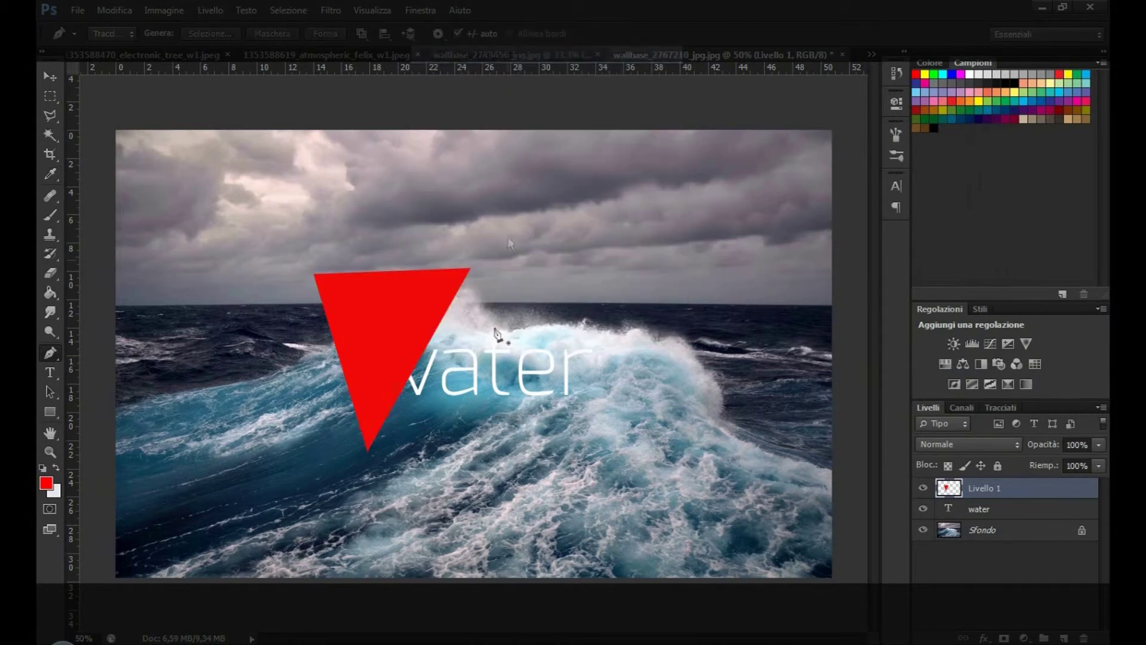
{"action": "left_click", "coordinate": [459, 341]}
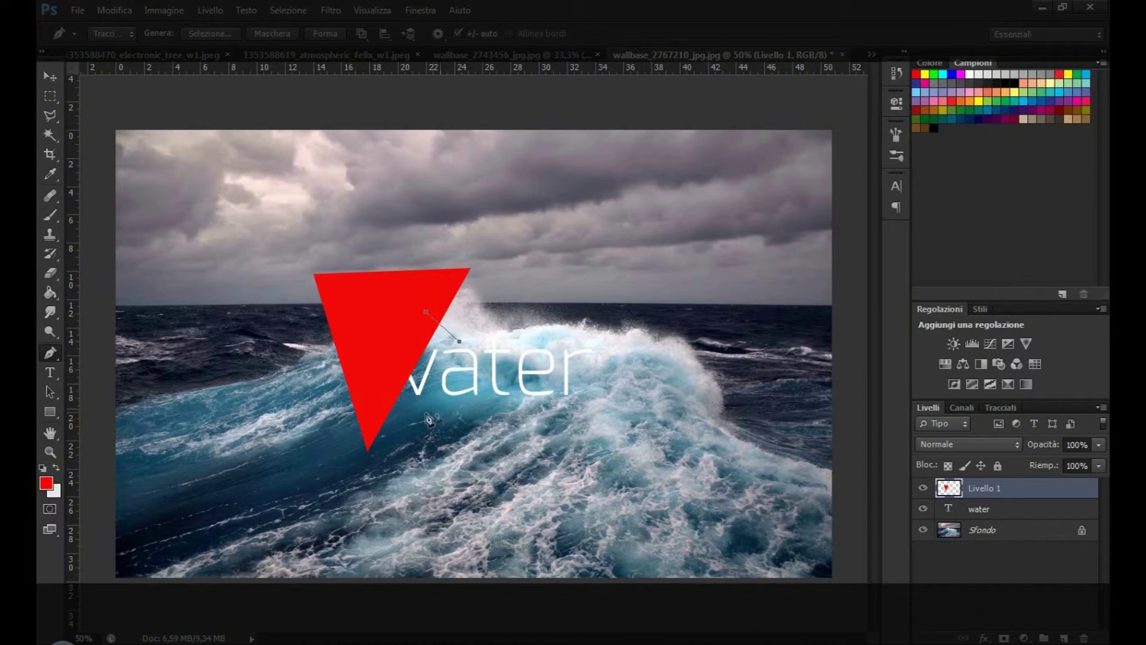
{"action": "left_click", "coordinate": [412, 425]}
{"action": "left_click", "coordinate": [388, 374]}
{"action": "left_click", "coordinate": [424, 311]}
{"action": "left_click", "coordinate": [1063, 637]}
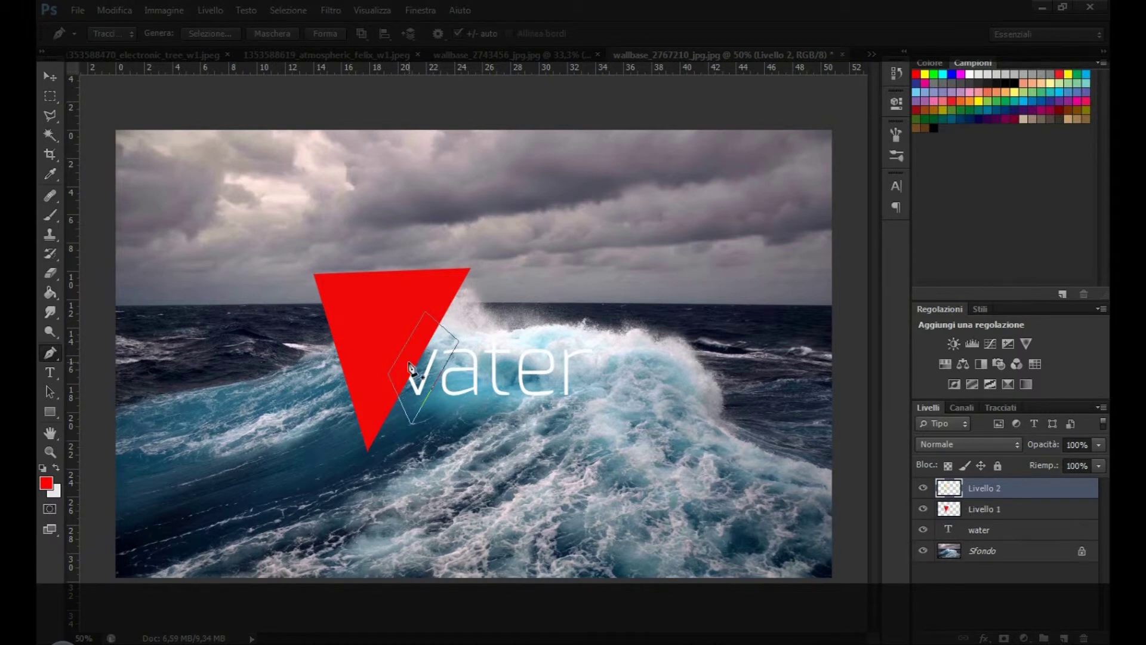
Fill the second shape's path with green and delete the path
{"action": "right_click", "coordinate": [409, 360]}
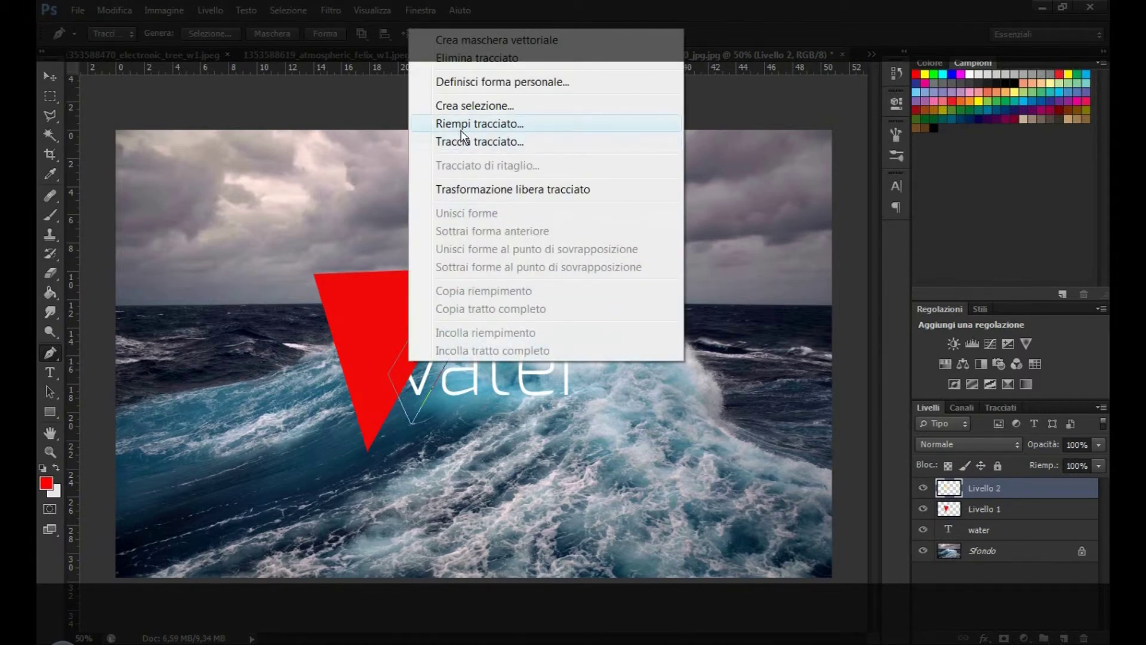
{"action": "left_click", "coordinate": [463, 125]}
{"action": "left_click", "coordinate": [844, 171]}
{"action": "left_click", "coordinate": [798, 220]}
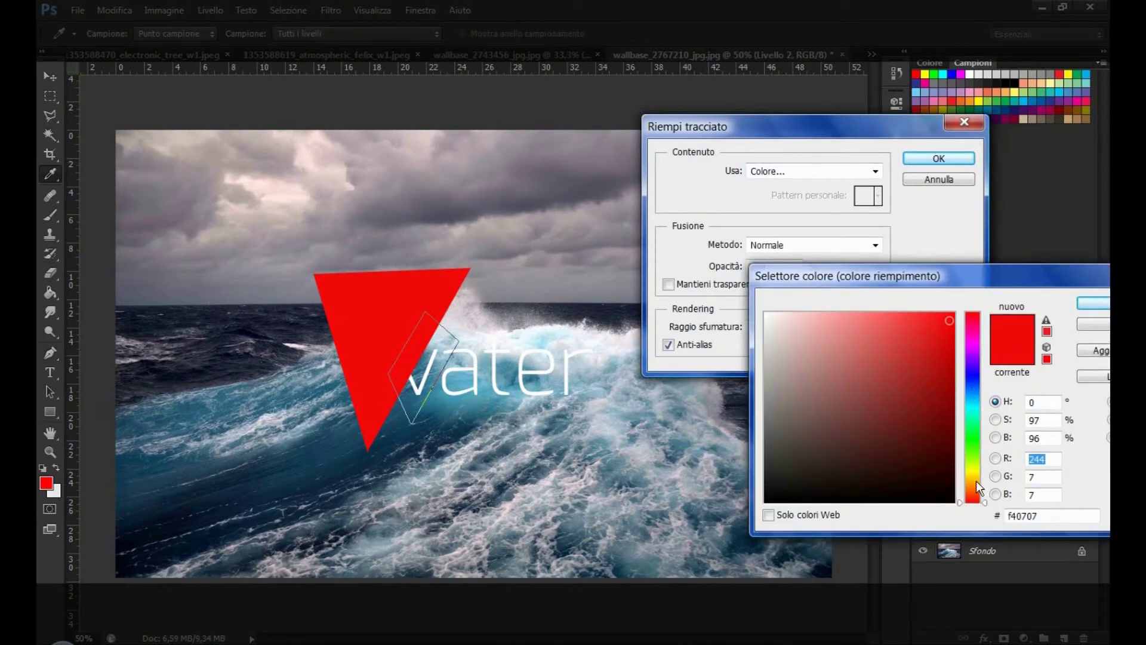
{"action": "left_click_drag", "start_coordinate": [972, 454], "coordinate": [973, 435]}
{"action": "left_click", "coordinate": [1097, 304]}
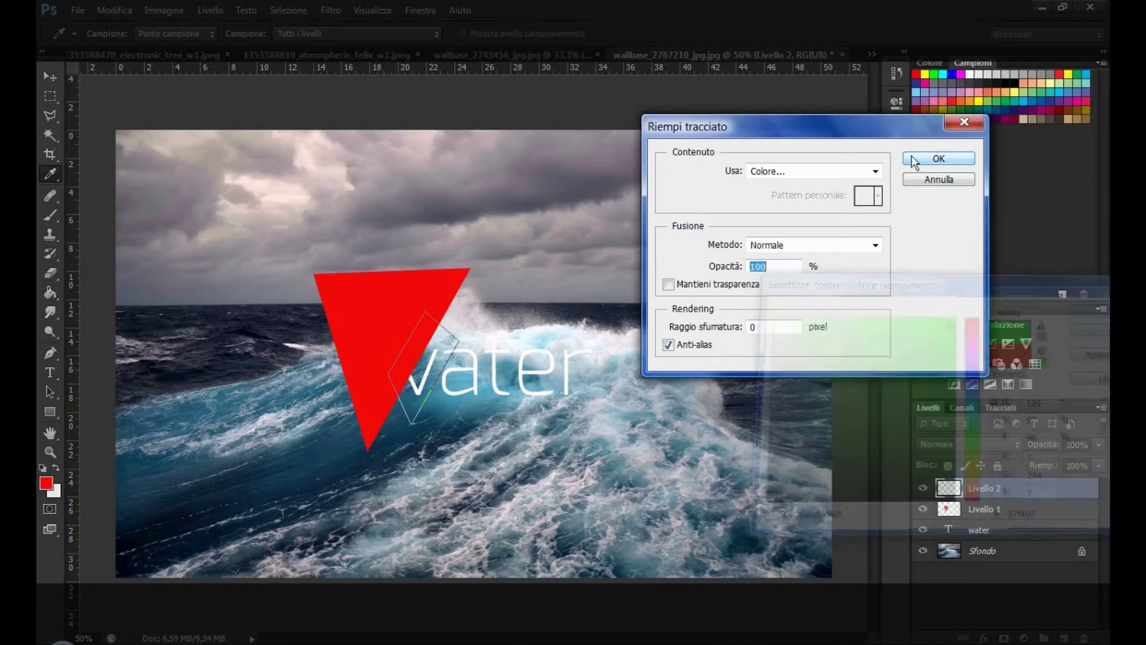
{"action": "left_click", "coordinate": [938, 158]}
{"action": "right_click", "coordinate": [508, 272]}
{"action": "left_click", "coordinate": [555, 302]}
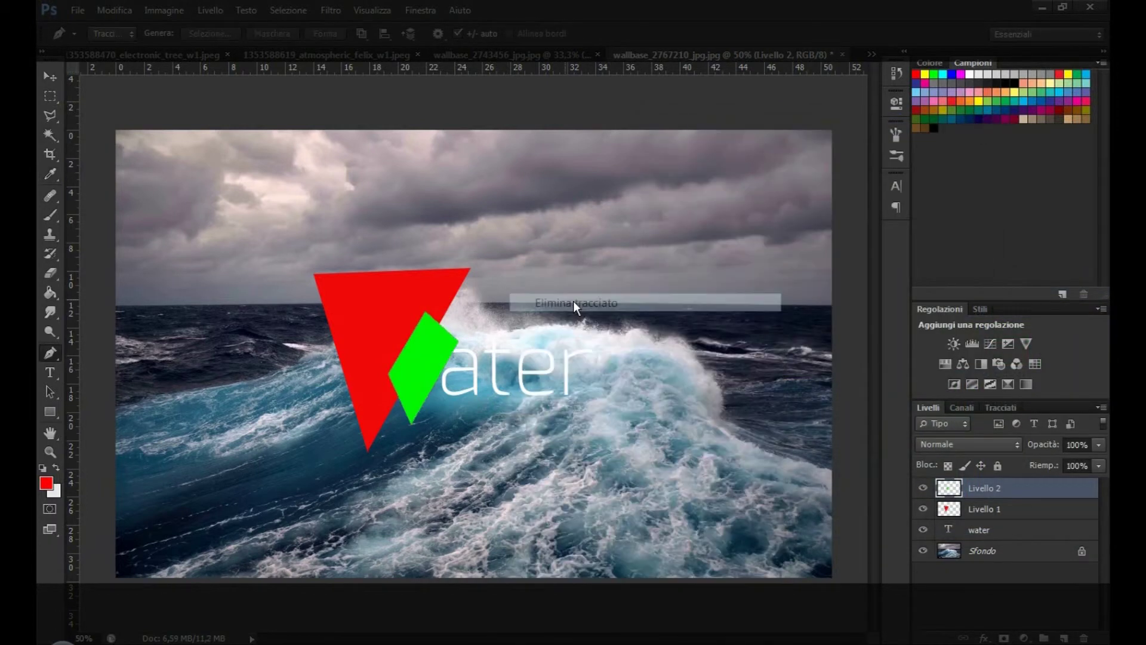
On a new layer, draw a third shape, fill it yellow, and delete its path
{"action": "left_click", "coordinate": [1063, 638]}
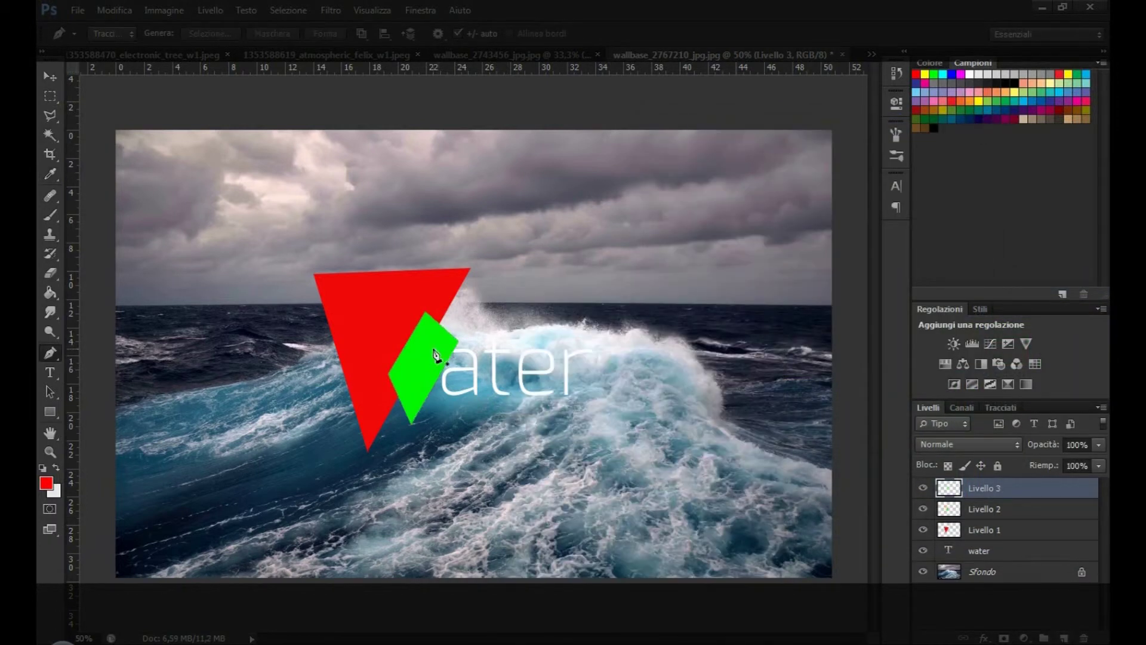
{"action": "left_click", "coordinate": [484, 422]}
{"action": "right_click", "coordinate": [442, 364]}
{"action": "left_click", "coordinate": [506, 126]}
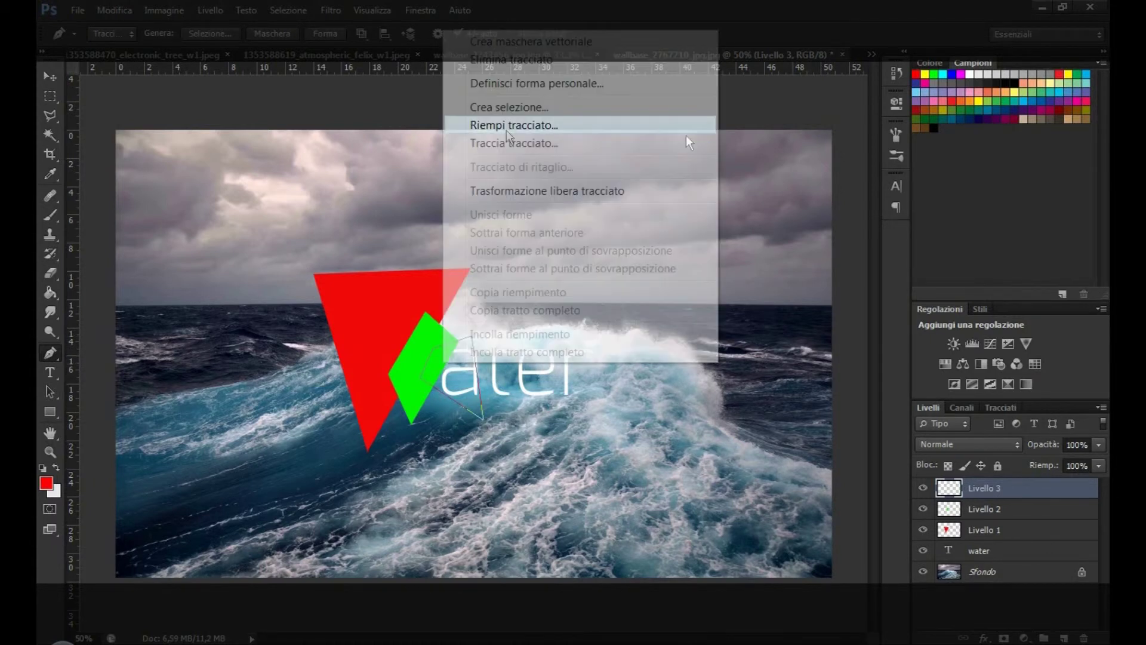
{"action": "left_click", "coordinate": [798, 171]}
{"action": "left_click", "coordinate": [800, 217]}
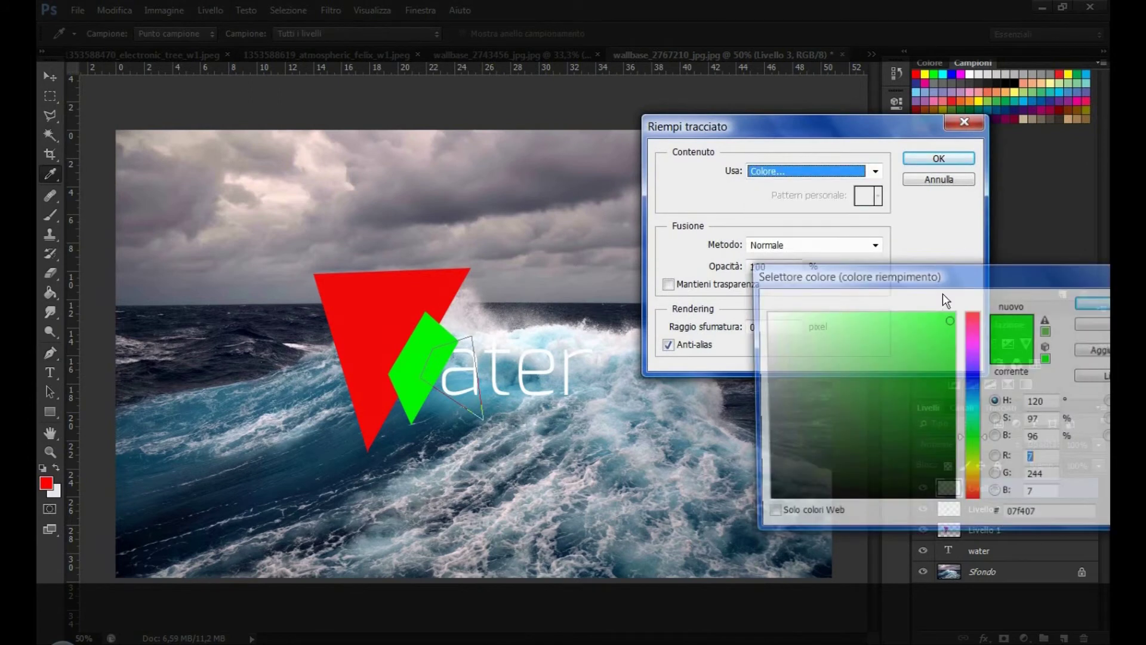
{"action": "left_click", "coordinate": [972, 471]}
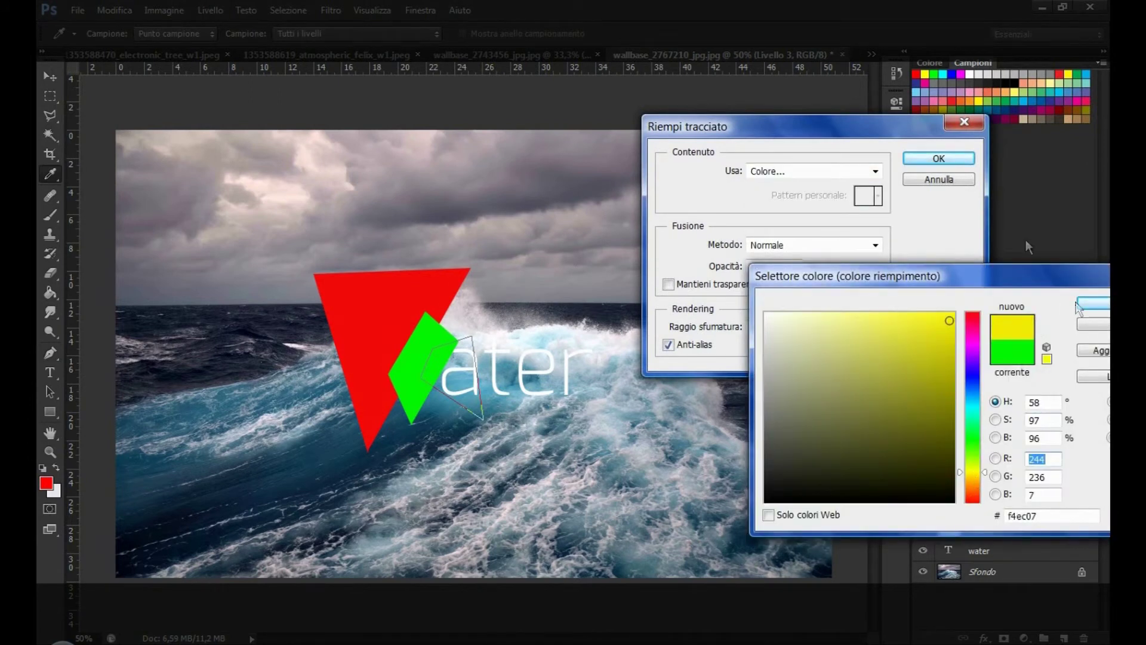
{"action": "left_click", "coordinate": [1098, 303]}
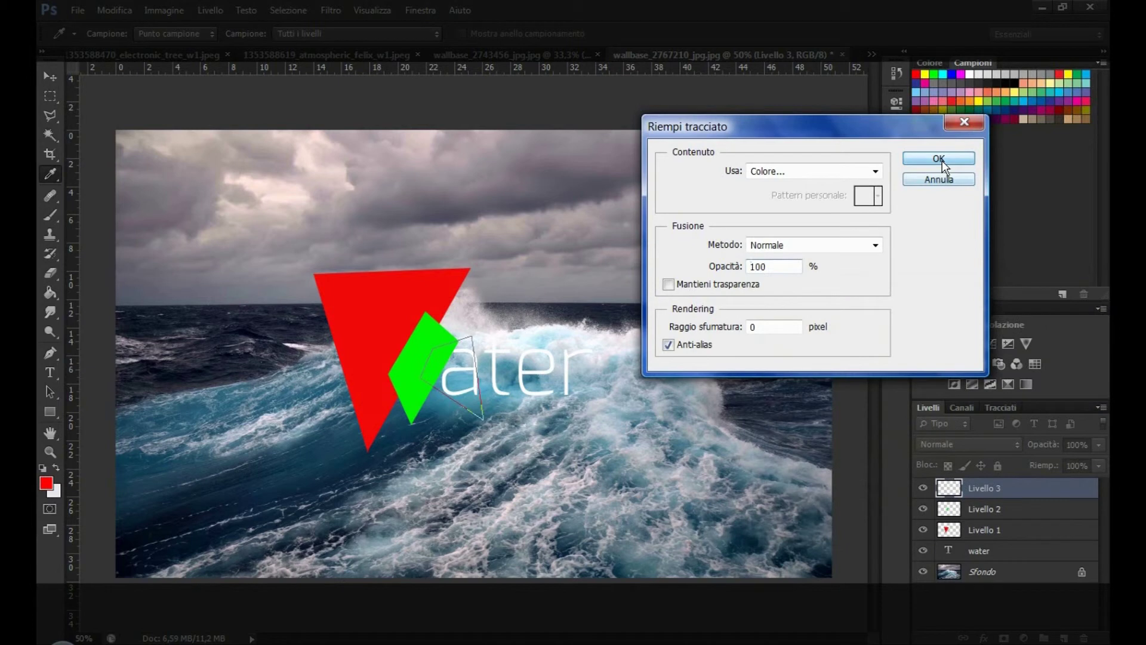
{"action": "left_click", "coordinate": [940, 158]}
{"action": "right_click", "coordinate": [514, 357]}
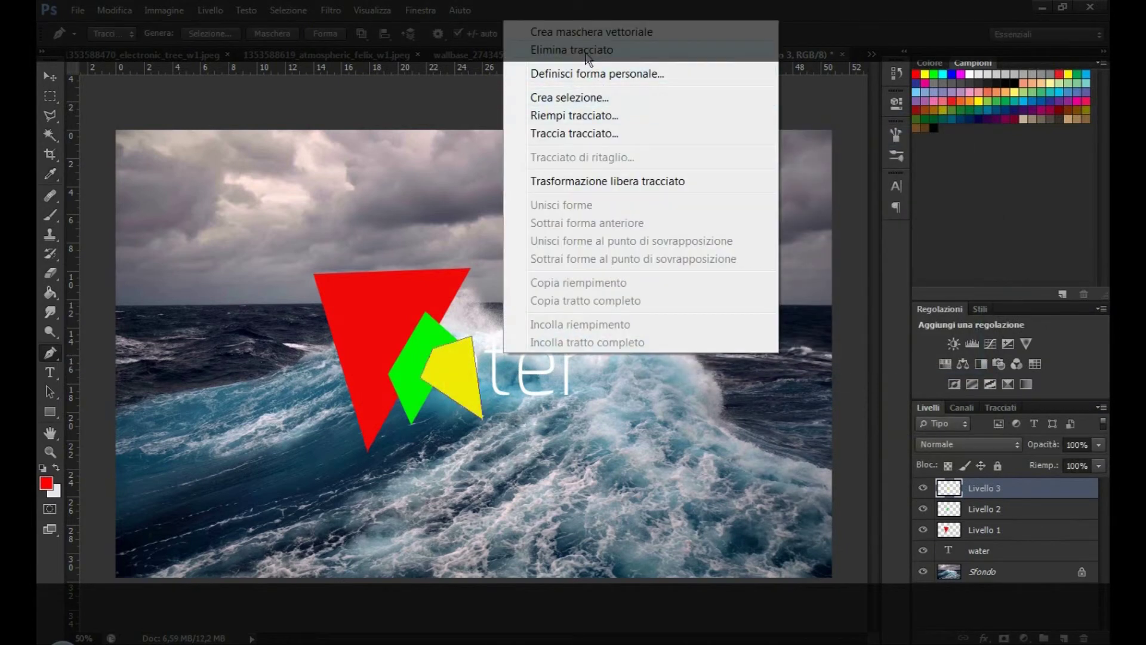
{"action": "left_click", "coordinate": [585, 52]}
Outline a fourth shape over the yellow one, then cancel its fill
{"action": "left_click", "coordinate": [464, 355]}
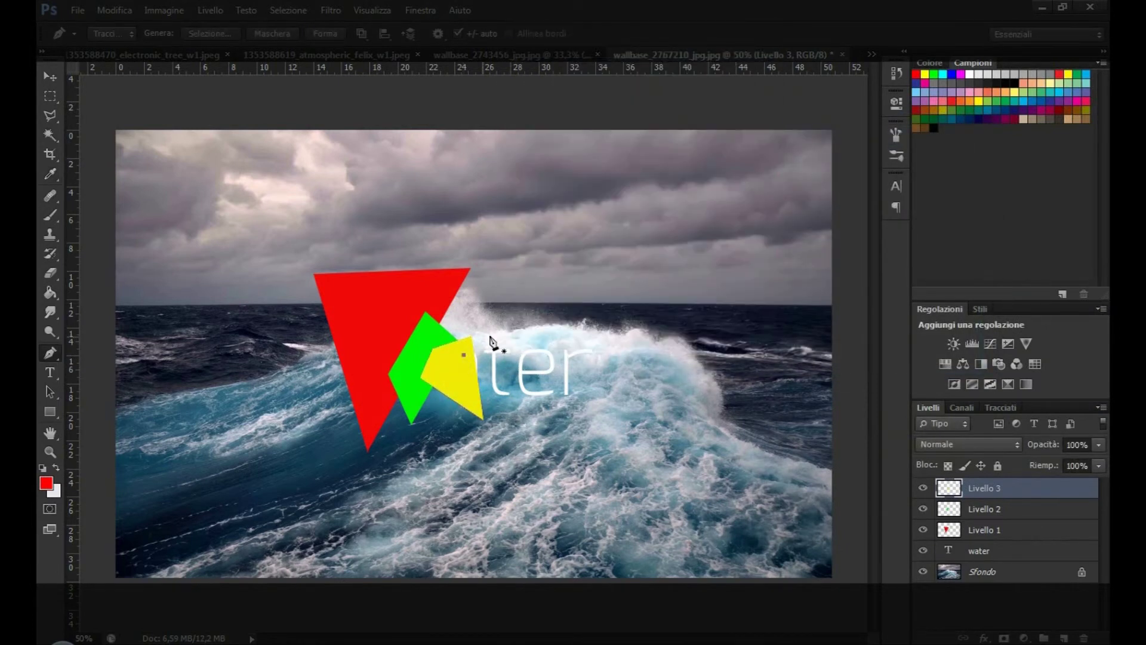
{"action": "left_click", "coordinate": [566, 293]}
{"action": "right_click", "coordinate": [497, 378]}
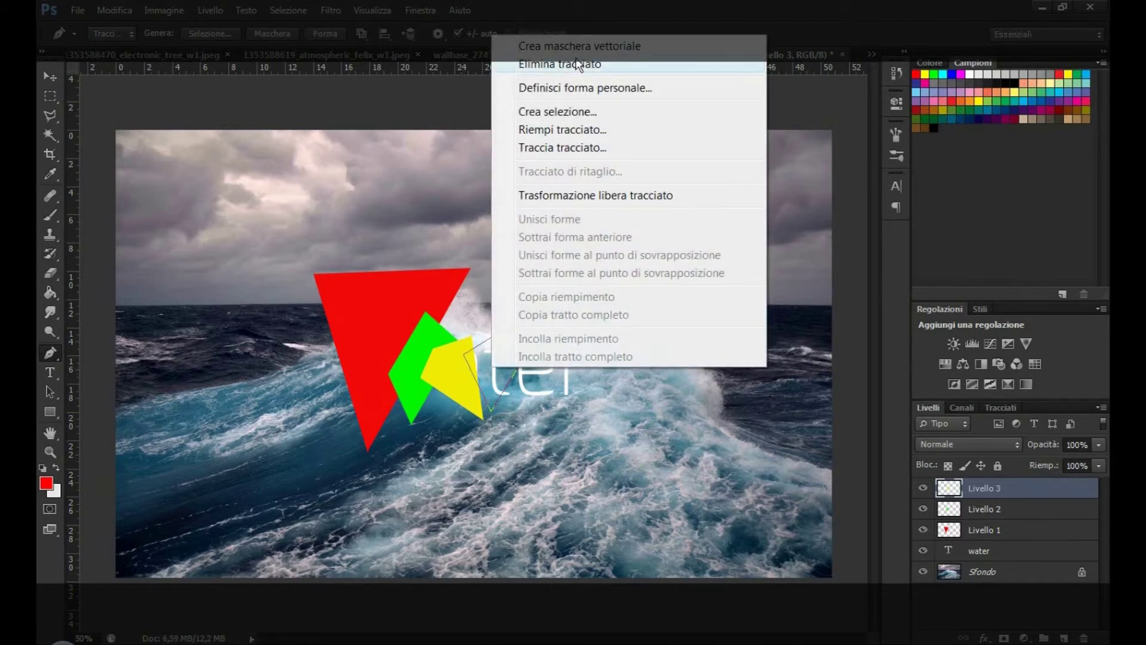
{"action": "left_click", "coordinate": [591, 128]}
{"action": "left_click", "coordinate": [875, 171]}
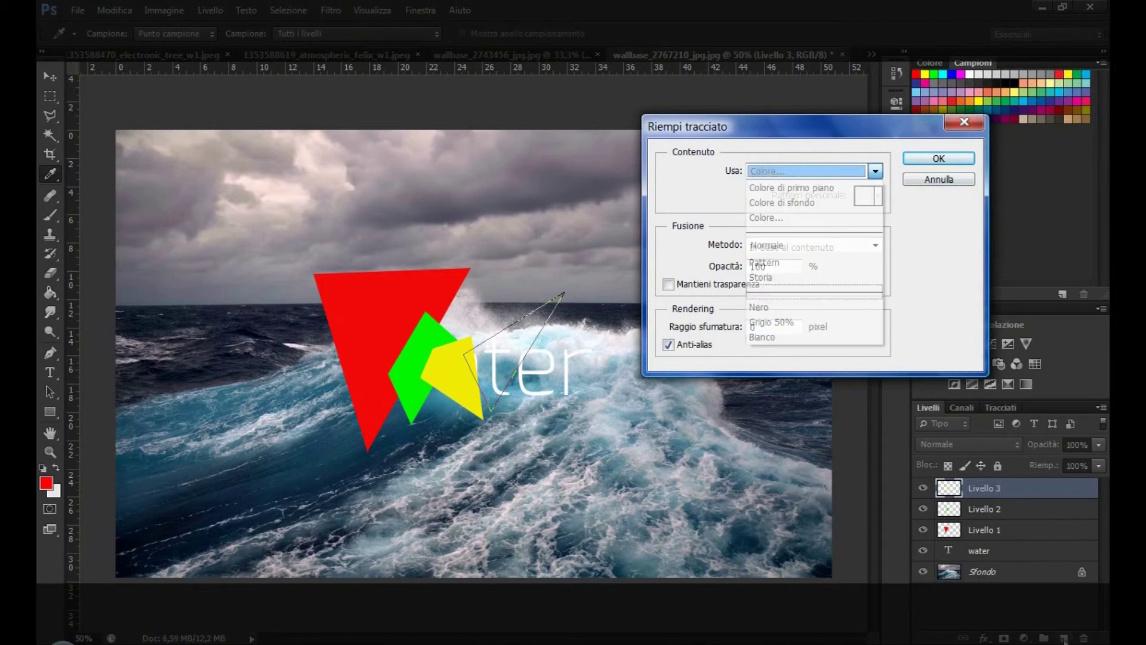
{"action": "left_click", "coordinate": [765, 217]}
{"action": "left_click", "coordinate": [1092, 303]}
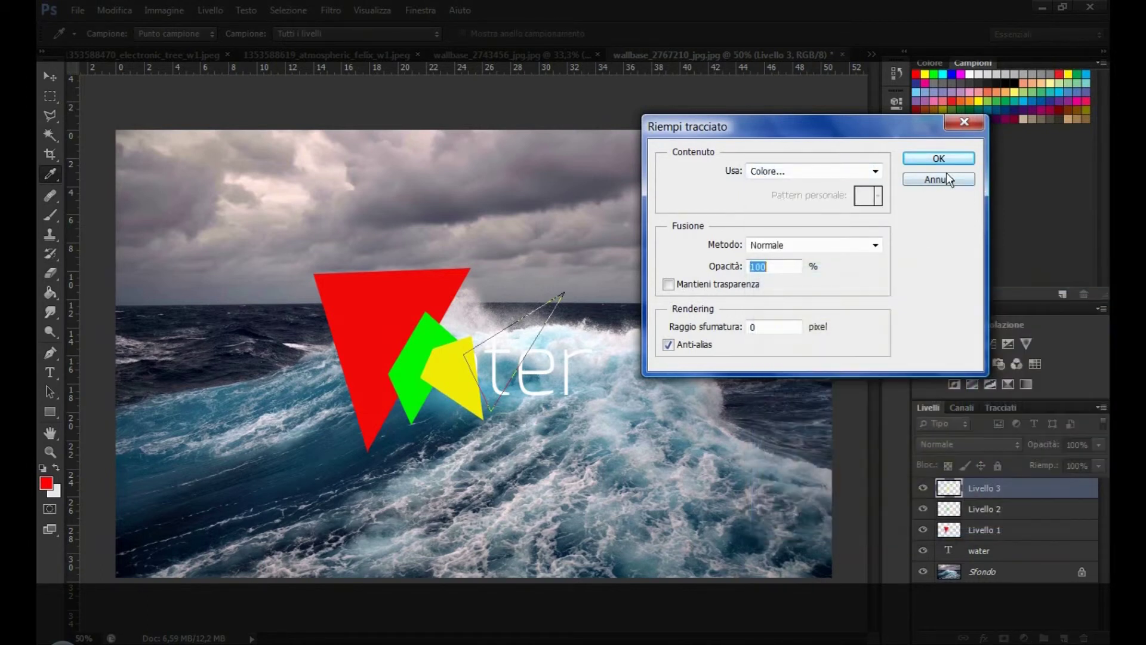
{"action": "left_click", "coordinate": [939, 158]}
Add a new layer, fill the fourth shape orange, and delete its path
{"action": "key", "text": "ctrl+shift+alt+n"}
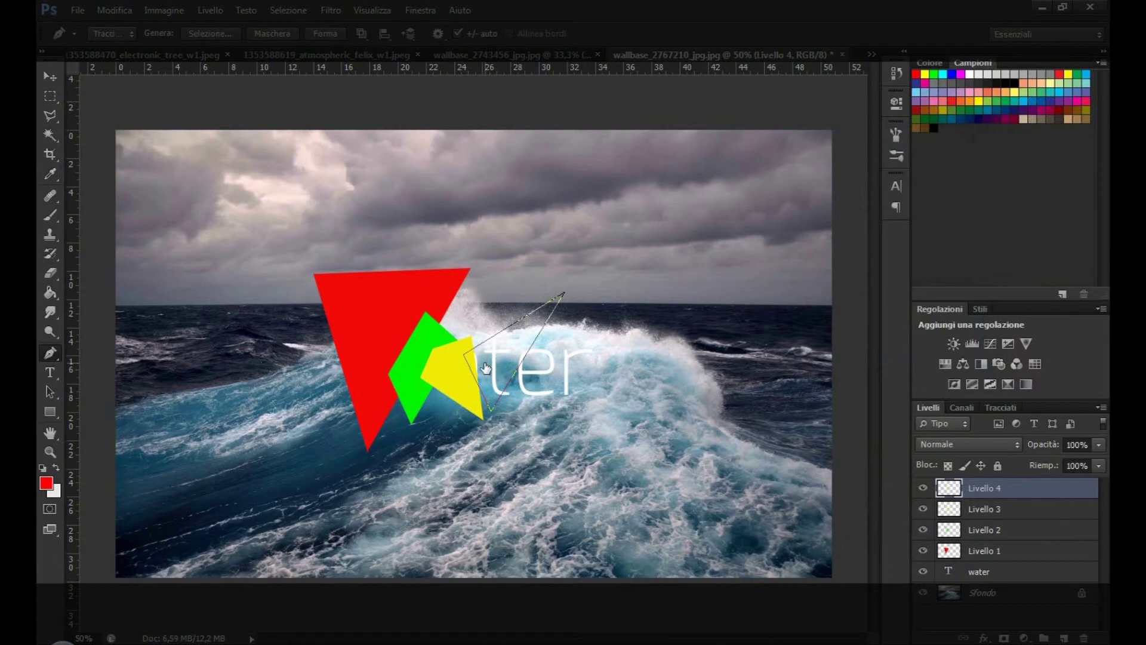
{"action": "right_click", "coordinate": [482, 373]}
{"action": "left_click", "coordinate": [545, 125]}
{"action": "left_click", "coordinate": [793, 179]}
{"action": "left_click", "coordinate": [794, 218]}
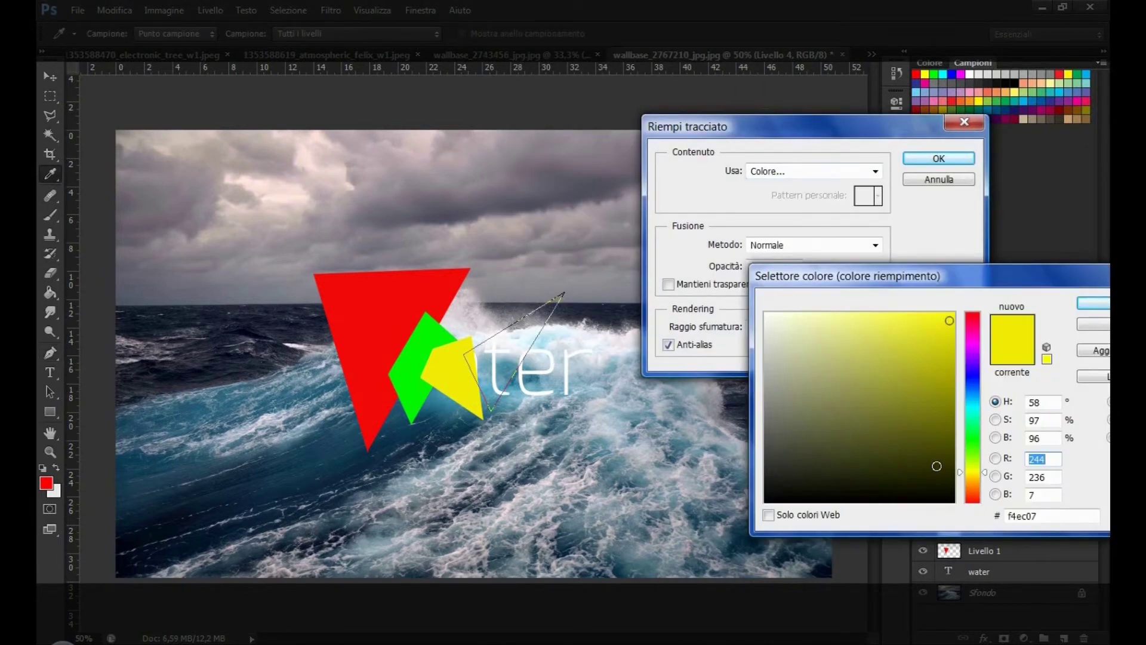
{"action": "left_click", "coordinate": [973, 486]}
{"action": "left_click", "coordinate": [1093, 303]}
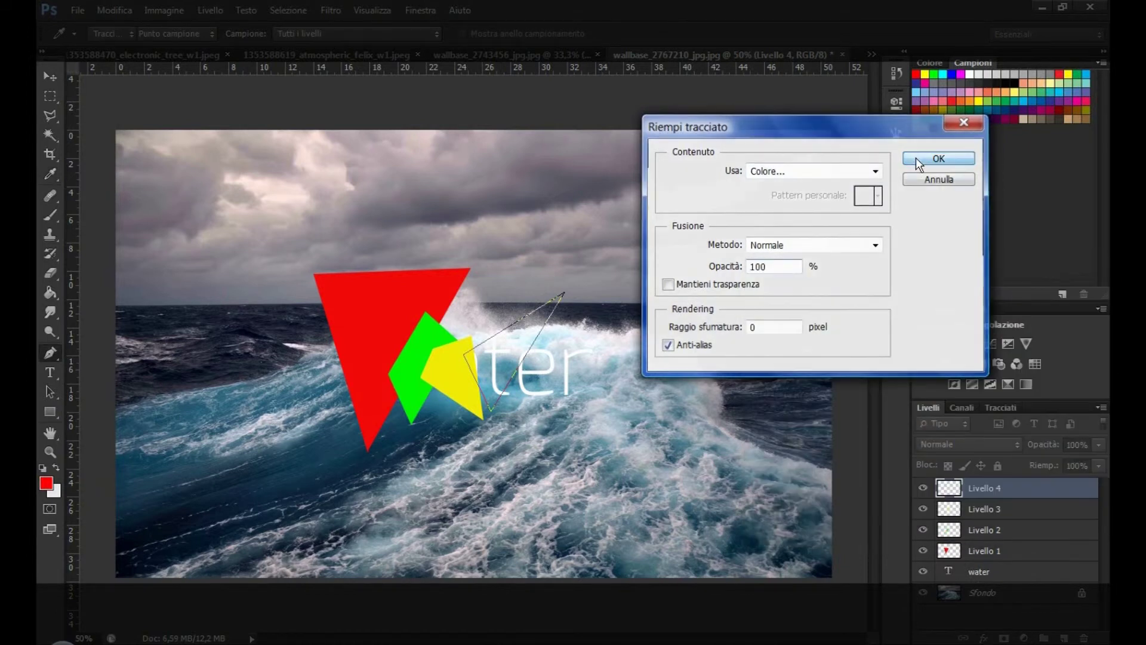
{"action": "left_click", "coordinate": [916, 158]}
{"action": "right_click", "coordinate": [597, 303]}
{"action": "left_click", "coordinate": [666, 338]}
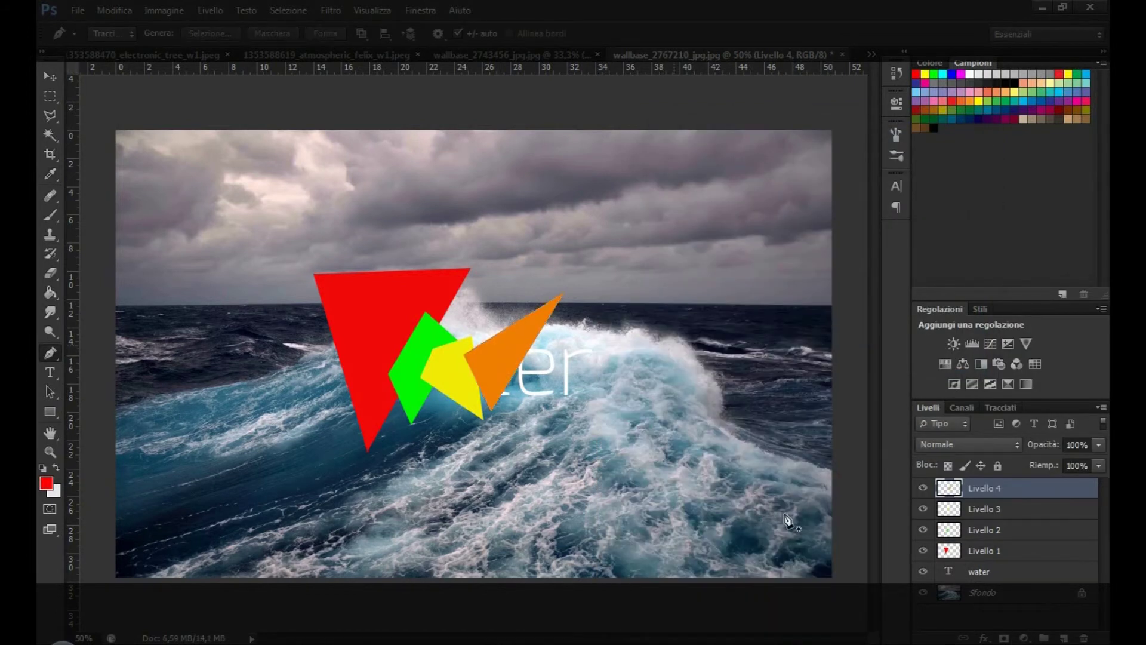
{"action": "left_click", "coordinate": [962, 555]}
Duplicate the red triangle layer, move the copy right, and rotate it about 55°
{"action": "right_click", "coordinate": [962, 555]}
{"action": "left_click", "coordinate": [797, 132]}
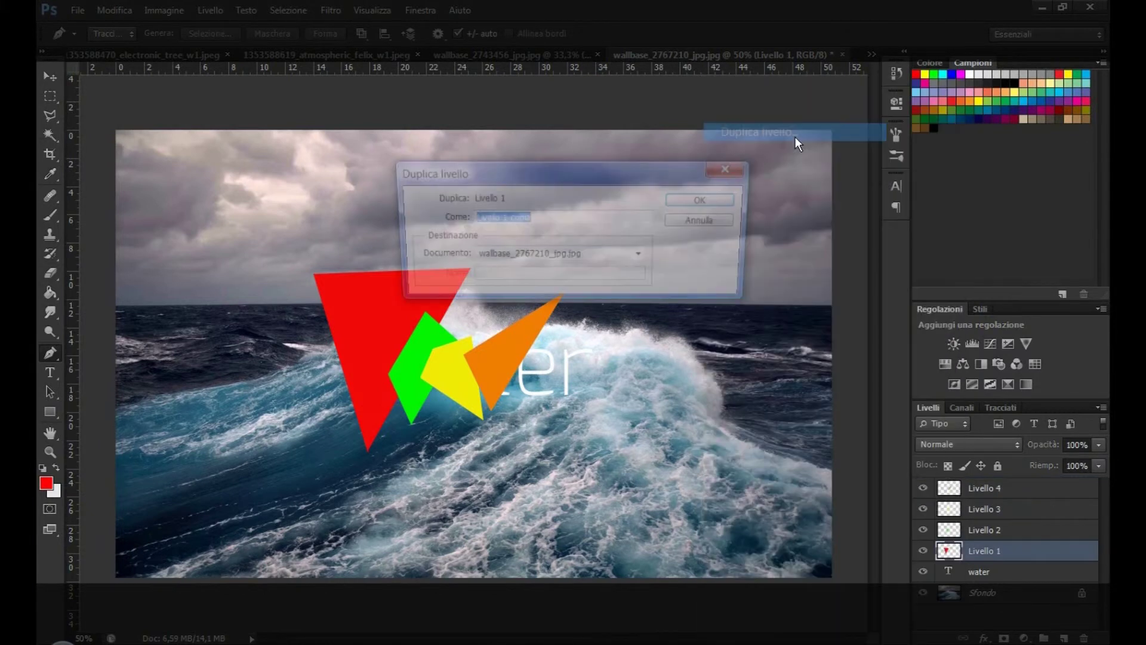
{"action": "left_click", "coordinate": [722, 196]}
{"action": "left_click", "coordinate": [49, 76]}
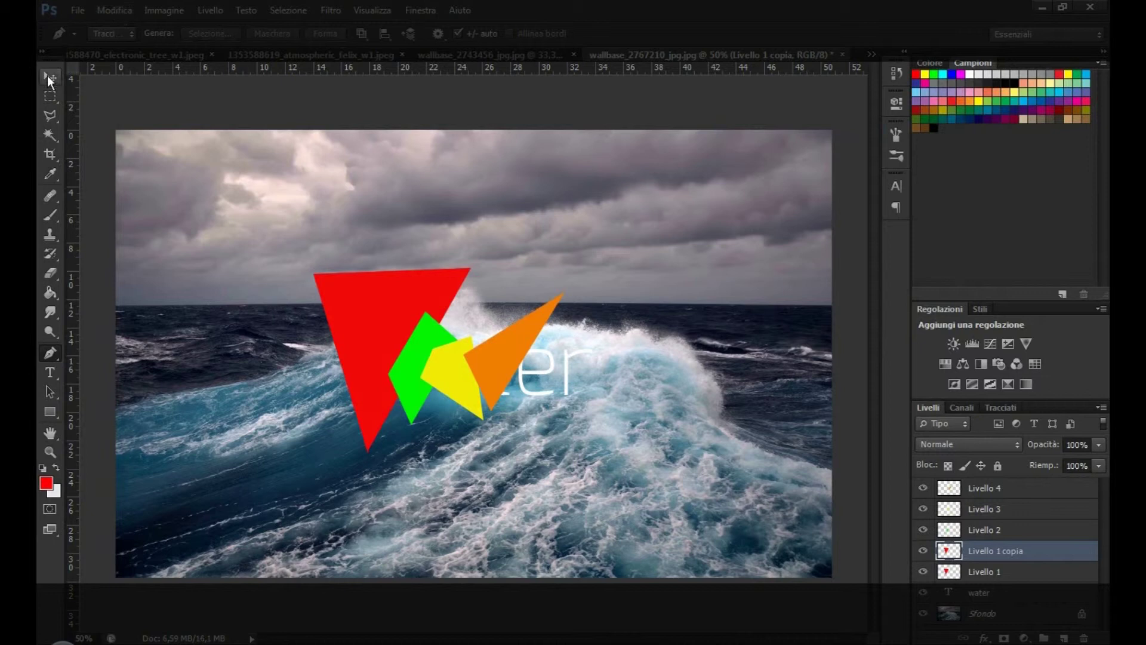
{"action": "left_click_drag", "start_coordinate": [380, 306], "coordinate": [524, 337]}
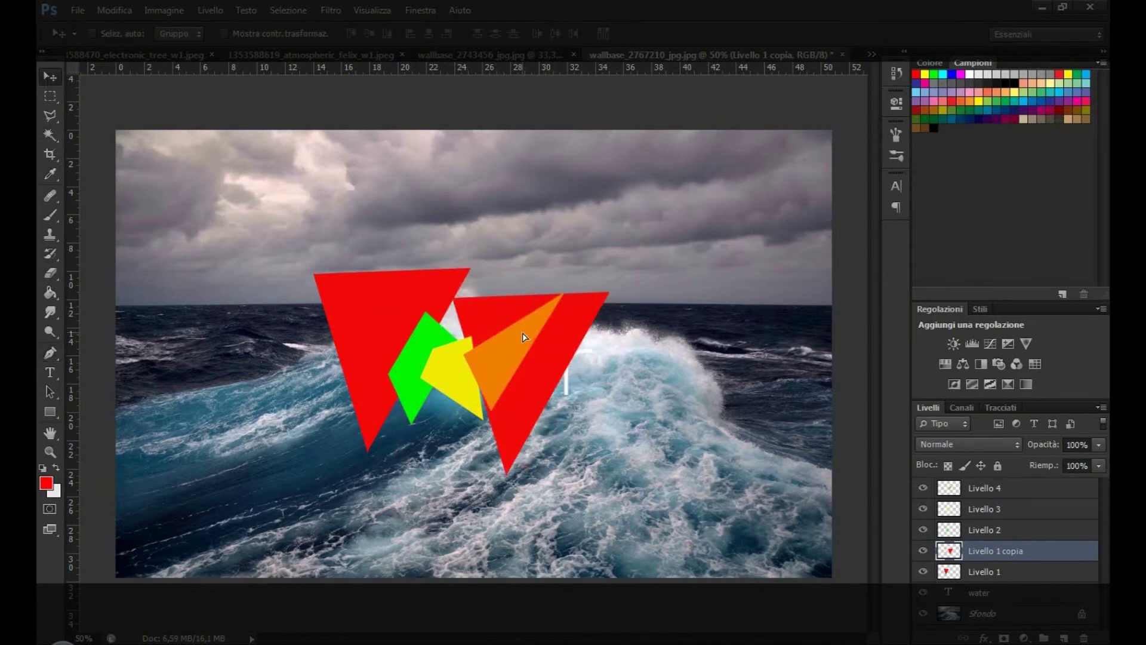
{"action": "key", "text": "ctrl+t"}
{"action": "mouse_move", "coordinate": [659, 310]}
{"action": "left_mouse_down"}
{"action": "mouse_move", "coordinate": [685, 476]}
{"action": "mouse_move", "coordinate": [580, 555]}
{"action": "left_mouse_up"}
{"action": "mouse_move", "coordinate": [527, 398]}
{"action": "left_mouse_down"}
{"action": "mouse_move", "coordinate": [482, 373]}
{"action": "mouse_move", "coordinate": [504, 380]}
{"action": "left_mouse_up"}
{"action": "key", "text": "Return"}
Duplicate the yellow Livello 3 shape and move the copy to the cluster's right
{"action": "right_click", "coordinate": [996, 511]}
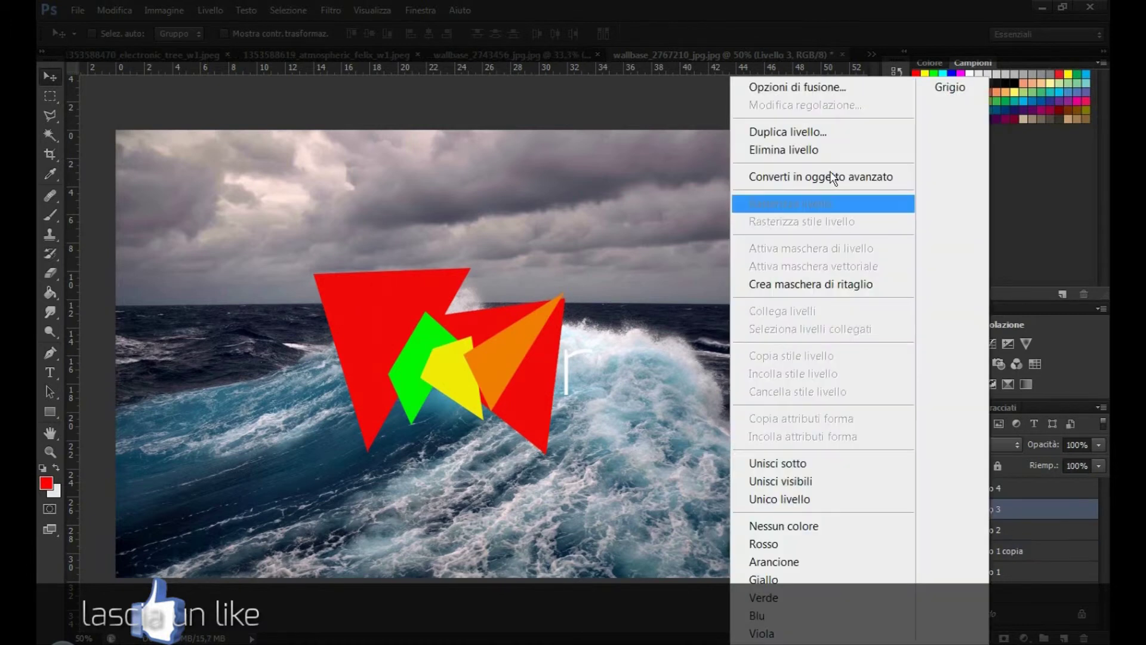
{"action": "left_click", "coordinate": [820, 124]}
{"action": "left_click", "coordinate": [705, 200]}
{"action": "left_click_drag", "start_coordinate": [541, 370], "coordinate": [658, 374]}
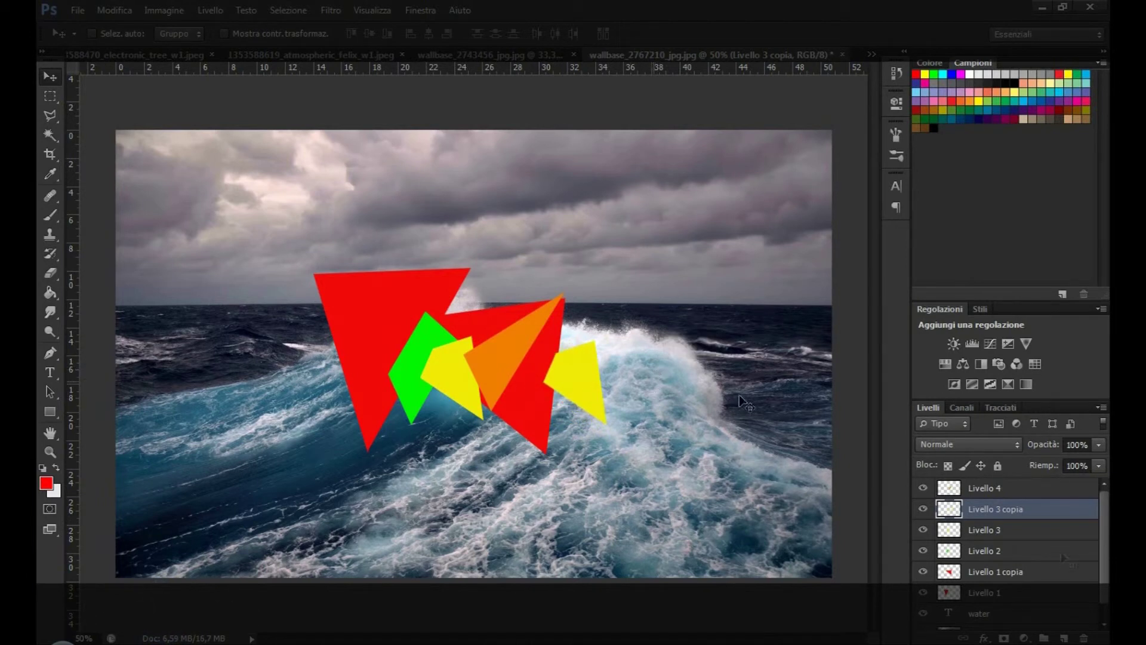
{"action": "left_click", "coordinate": [979, 593]}
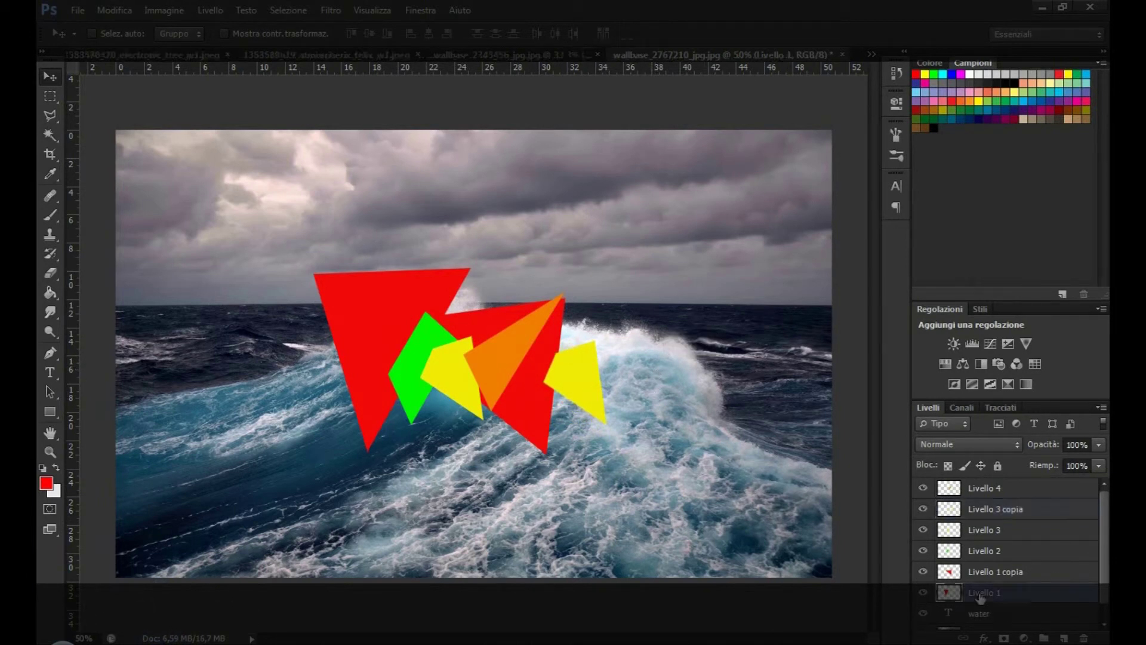
{"action": "left_click", "coordinate": [1007, 491], "text": "shift"}
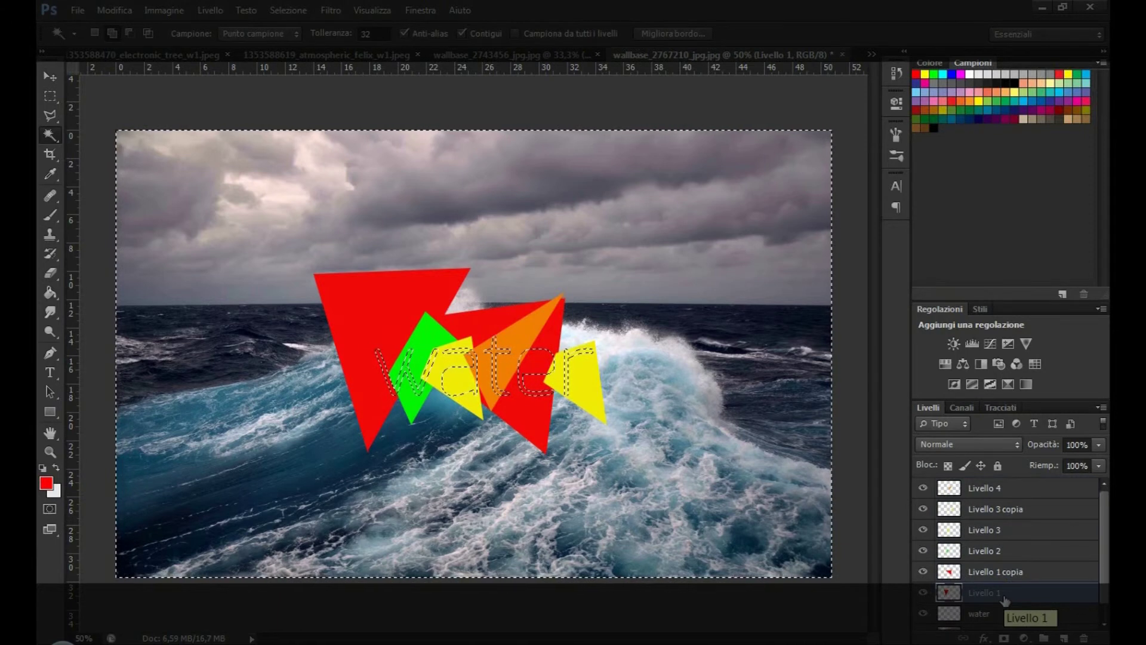
Merge Livello 1–4 into one layer, delete everything outside the 'water' letters, and deselect
{"action": "left_click", "coordinate": [1015, 488], "text": "shift"}
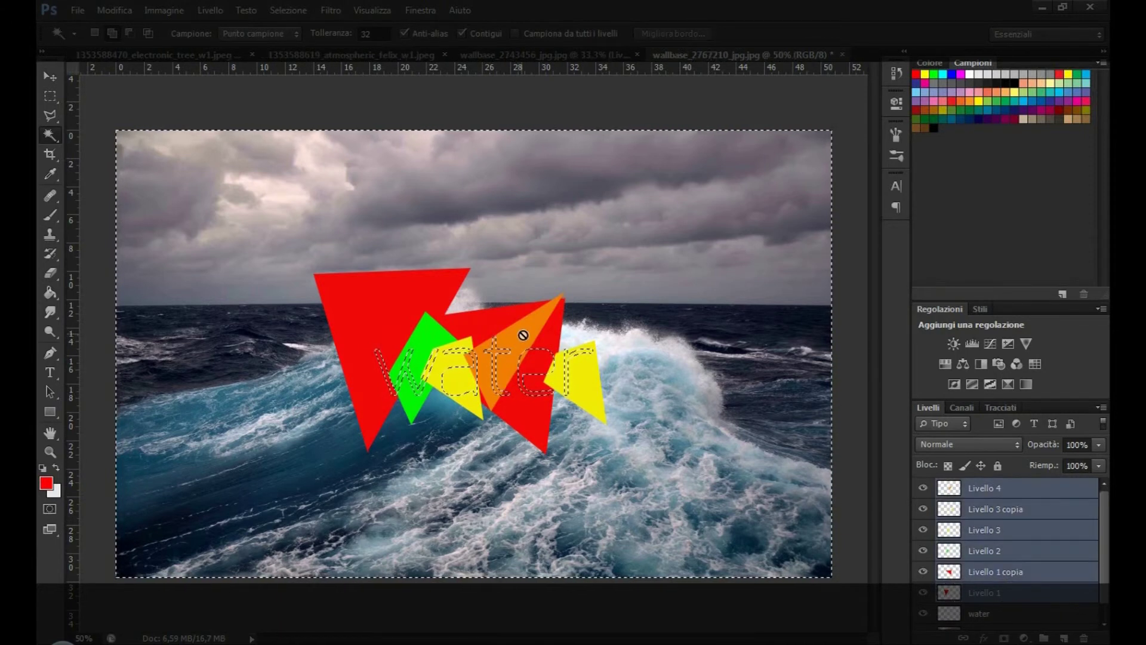
{"action": "right_click", "coordinate": [1009, 542]}
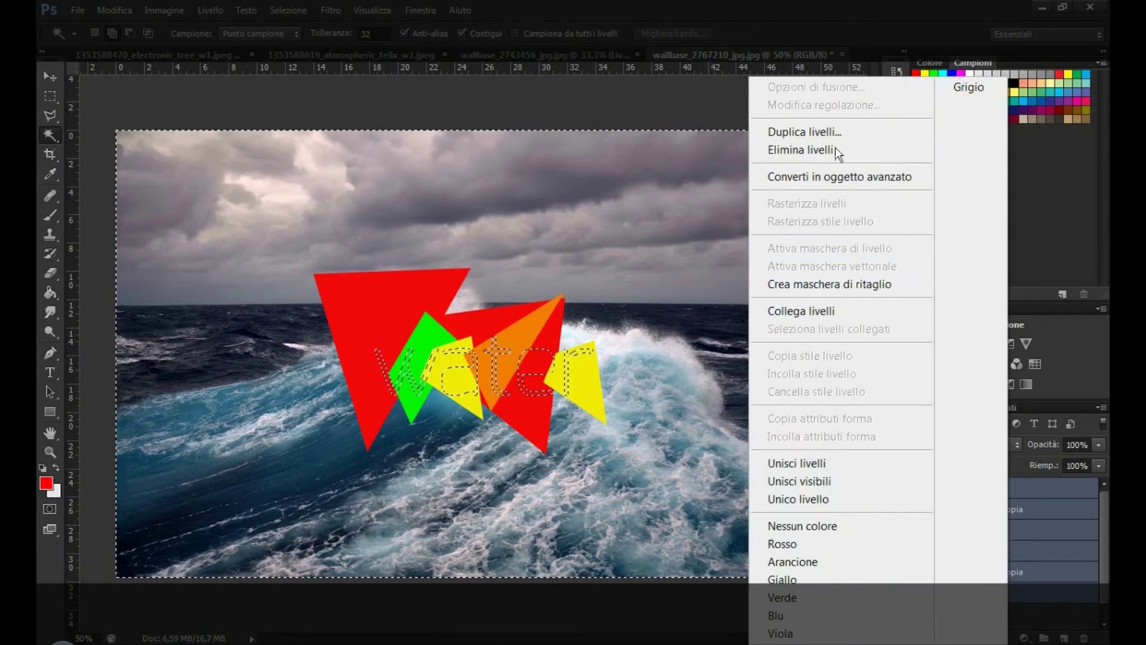
{"action": "left_click", "coordinate": [828, 460]}
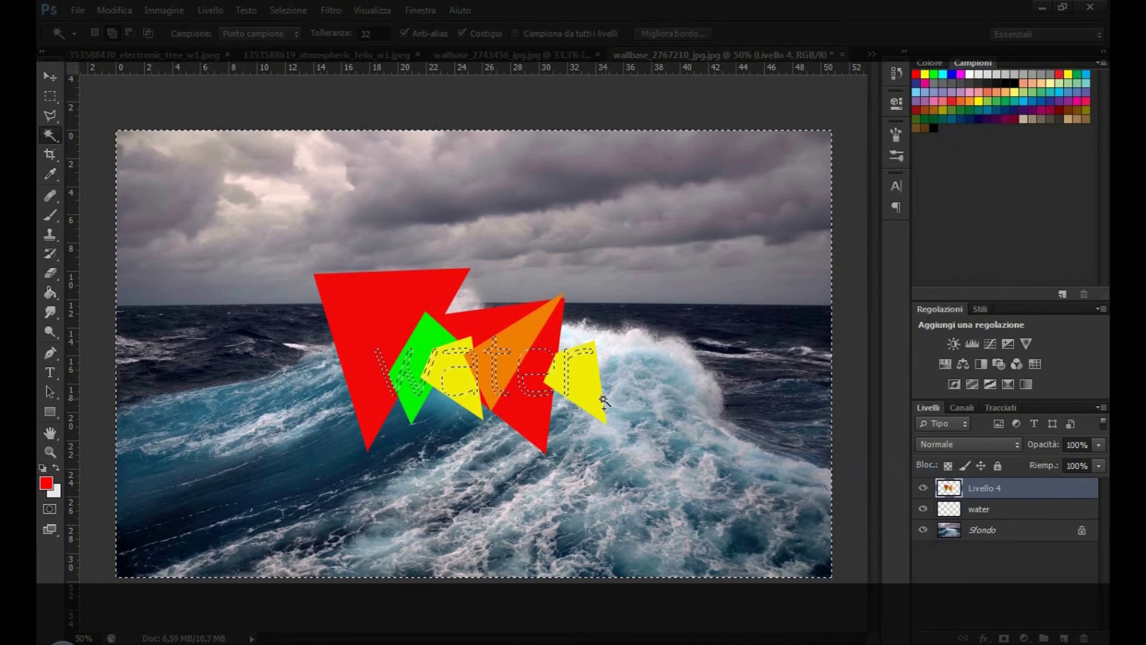
{"action": "key", "text": "Delete"}
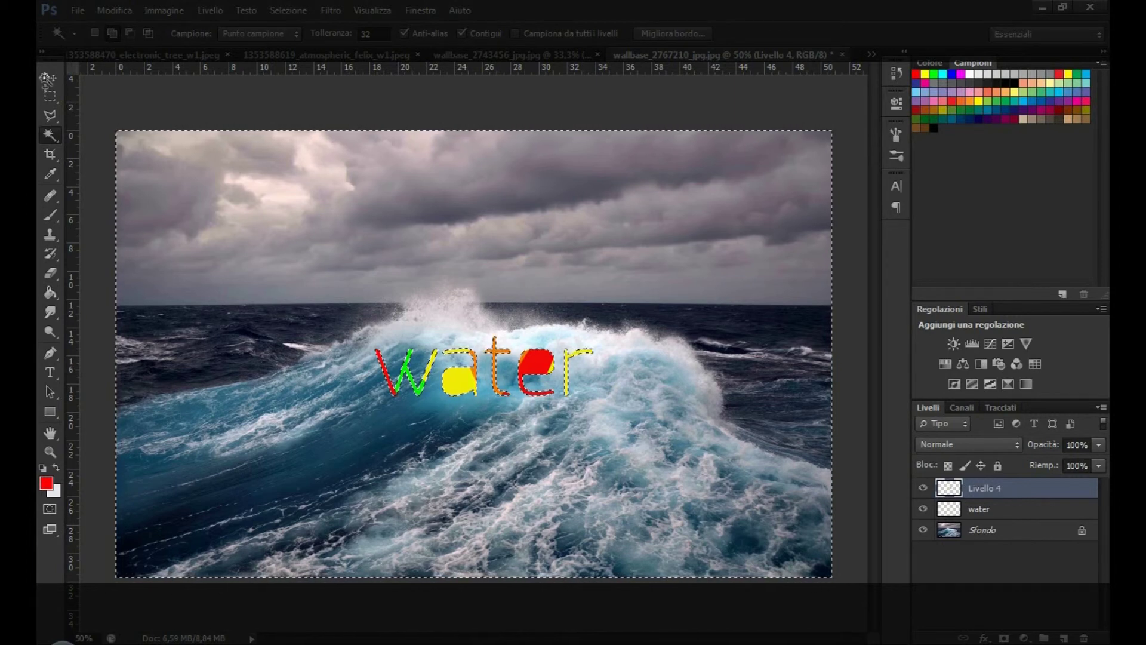
{"action": "left_click", "coordinate": [50, 101]}
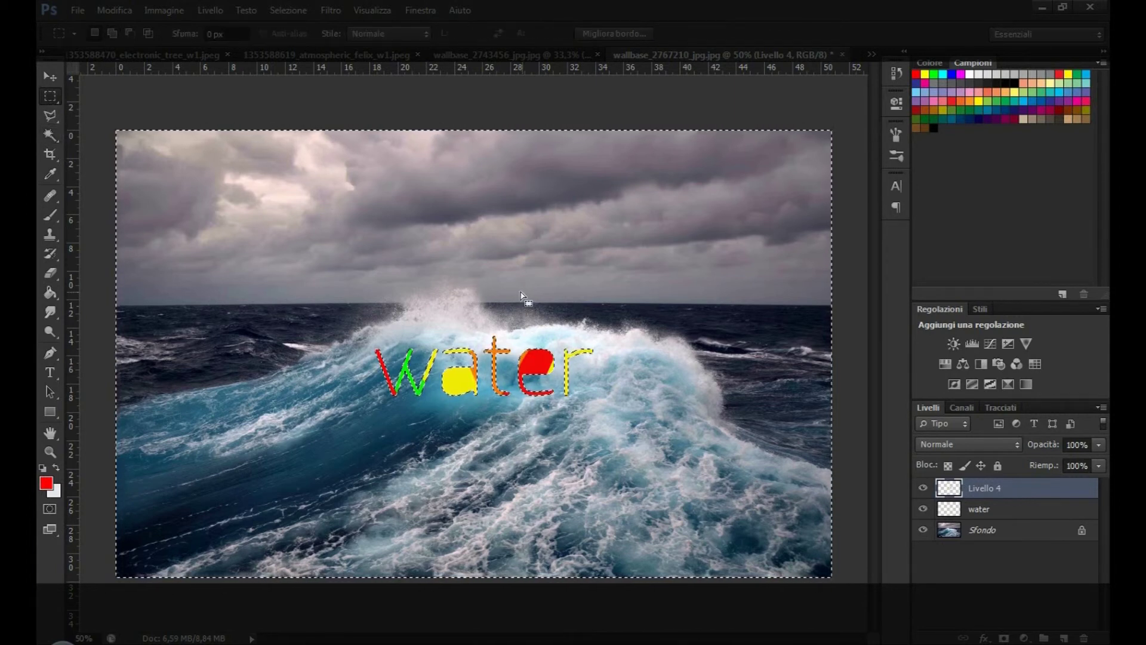
{"action": "key", "text": "ctrl+d"}
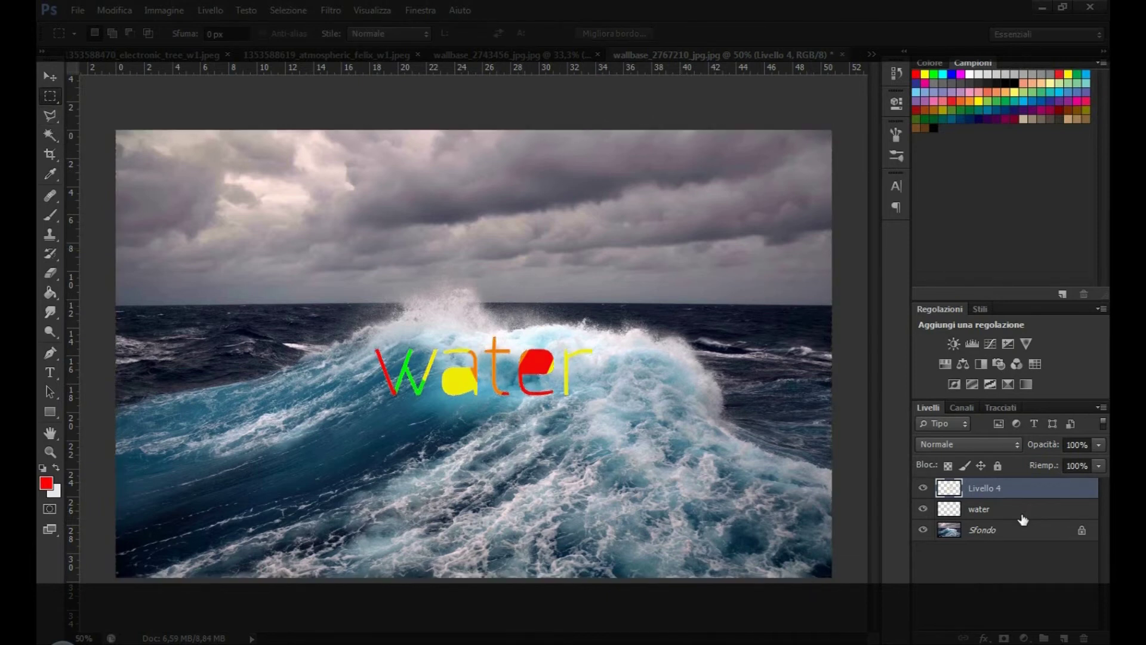
Give Livello 4 a 30% gradient overlay and a drop shadow with distance 2, spread 9
{"action": "double_click", "coordinate": [1058, 494]}
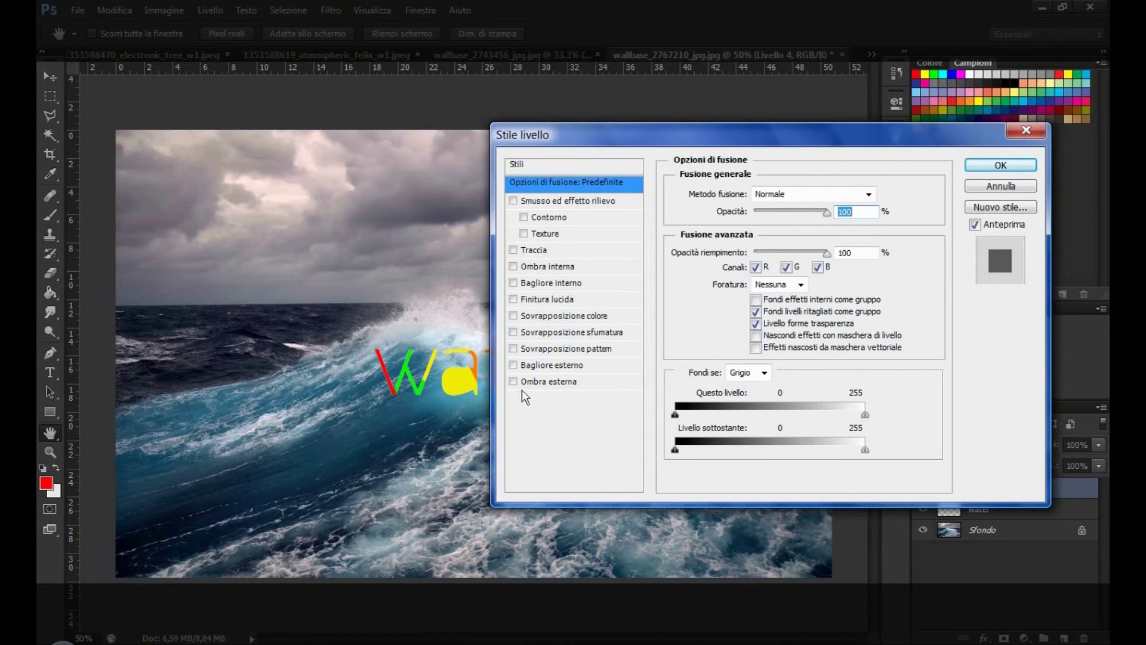
{"action": "left_click", "coordinate": [522, 333]}
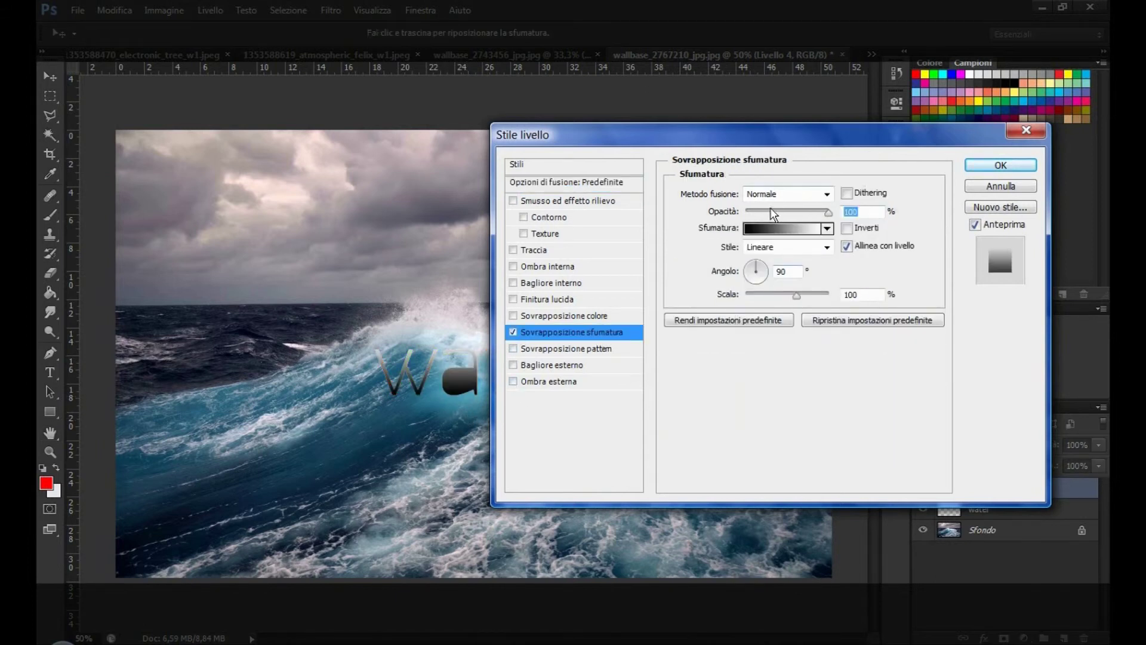
{"action": "left_click", "coordinate": [771, 212]}
{"action": "mouse_move", "coordinate": [781, 126]}
{"action": "left_mouse_down"}
{"action": "mouse_move", "coordinate": [928, 135]}
{"action": "mouse_move", "coordinate": [866, 133]}
{"action": "left_mouse_up"}
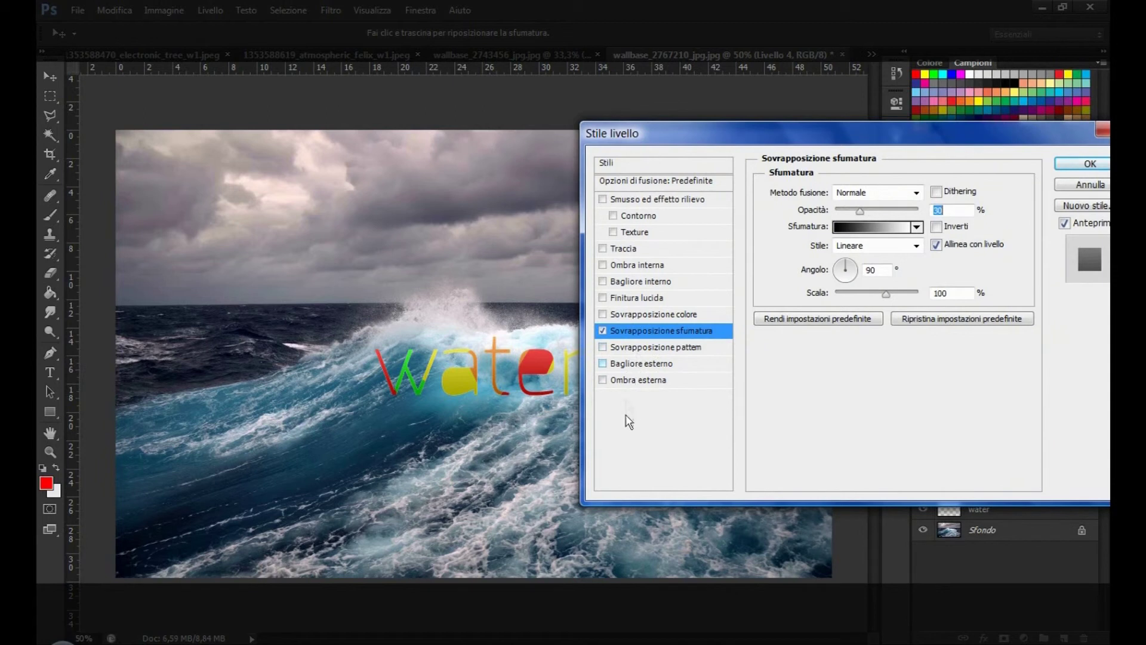
{"action": "left_click", "coordinate": [634, 380]}
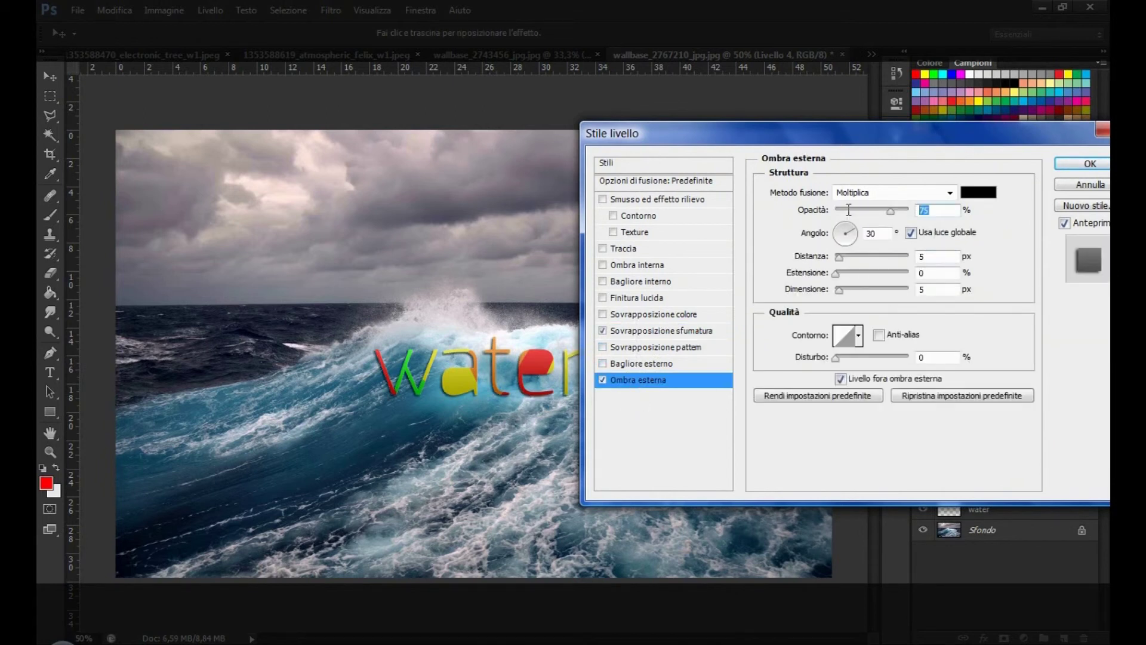
{"action": "type", "text": "30"}
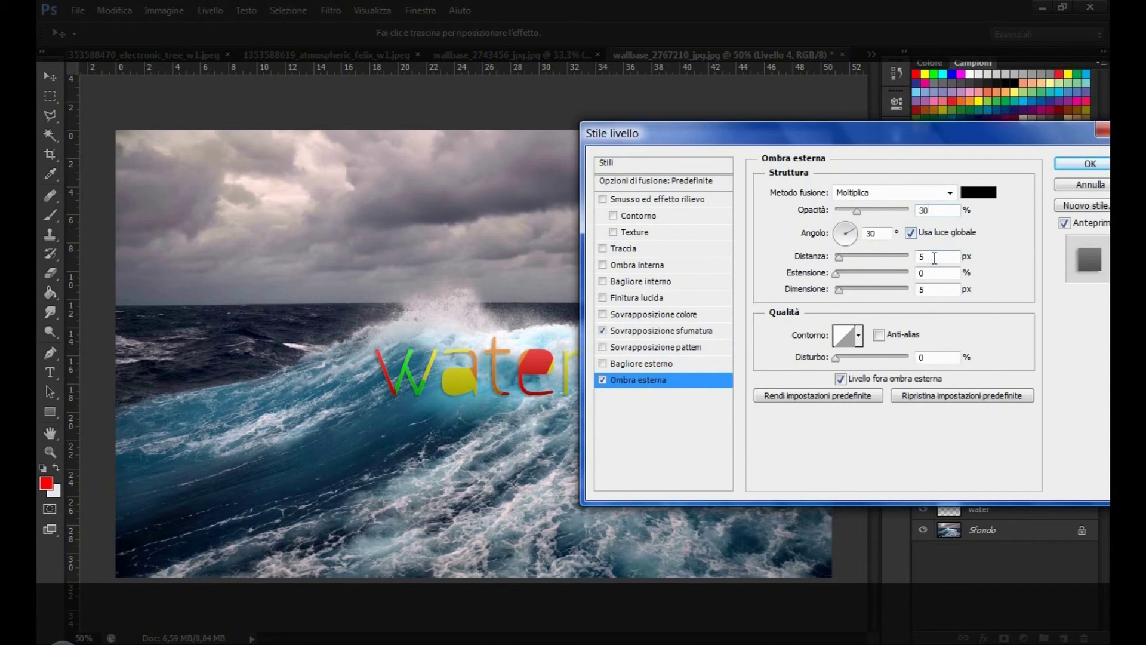
{"action": "type", "text": "2"}
{"action": "key", "text": "Tab"}
{"action": "type", "text": "9"}
{"action": "key", "text": "Tab"}
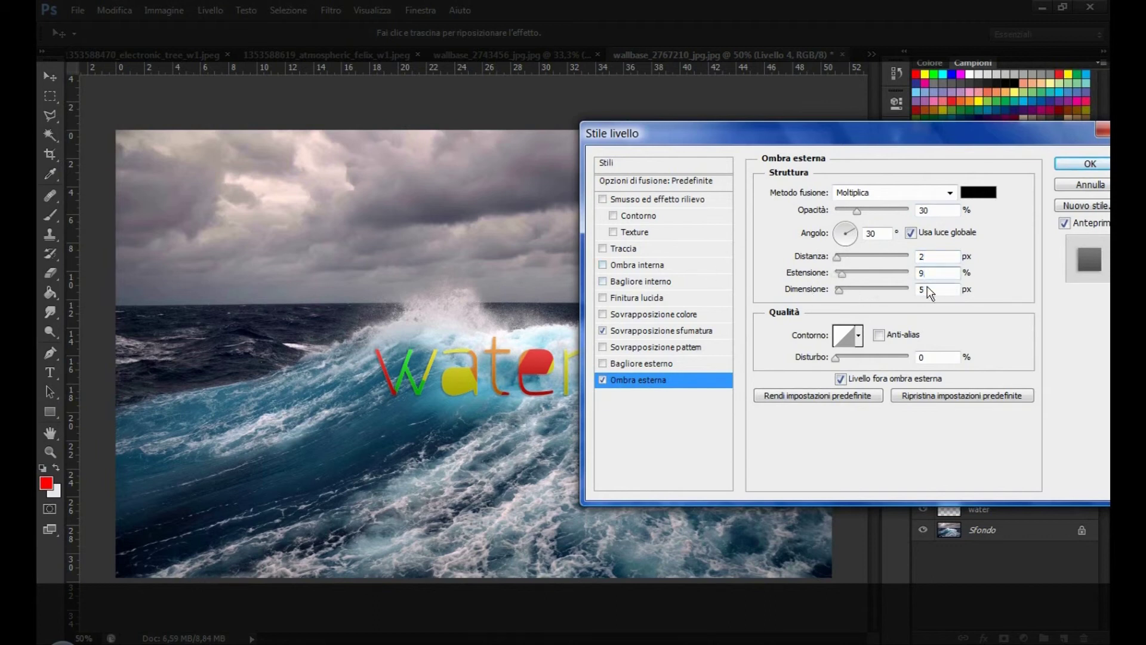
{"action": "type", "text": "6"}
{"action": "left_click", "coordinate": [1087, 168]}
{"action": "left_click_drag", "start_coordinate": [554, 418], "coordinate": [560, 422]}
{"action": "left_click", "coordinate": [50, 76]}
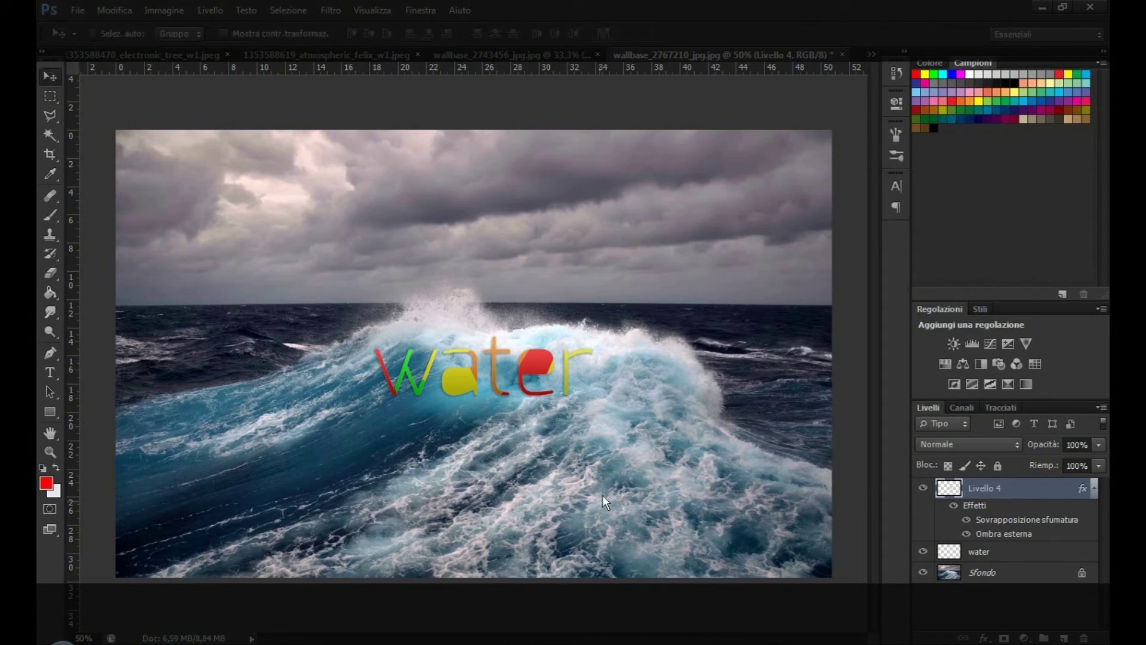
Delete the white 'water' text layer and move the coloured Livello 4 letters onto the wave
{"action": "left_click_drag", "start_coordinate": [603, 497], "coordinate": [603, 454]}
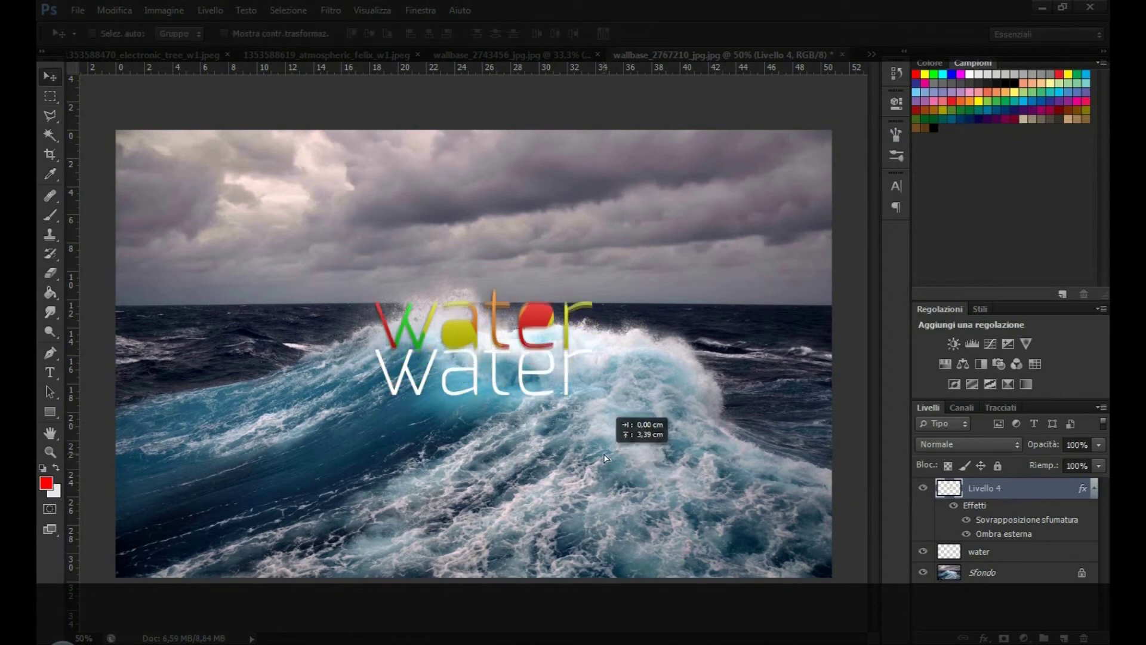
{"action": "left_click", "coordinate": [1005, 552]}
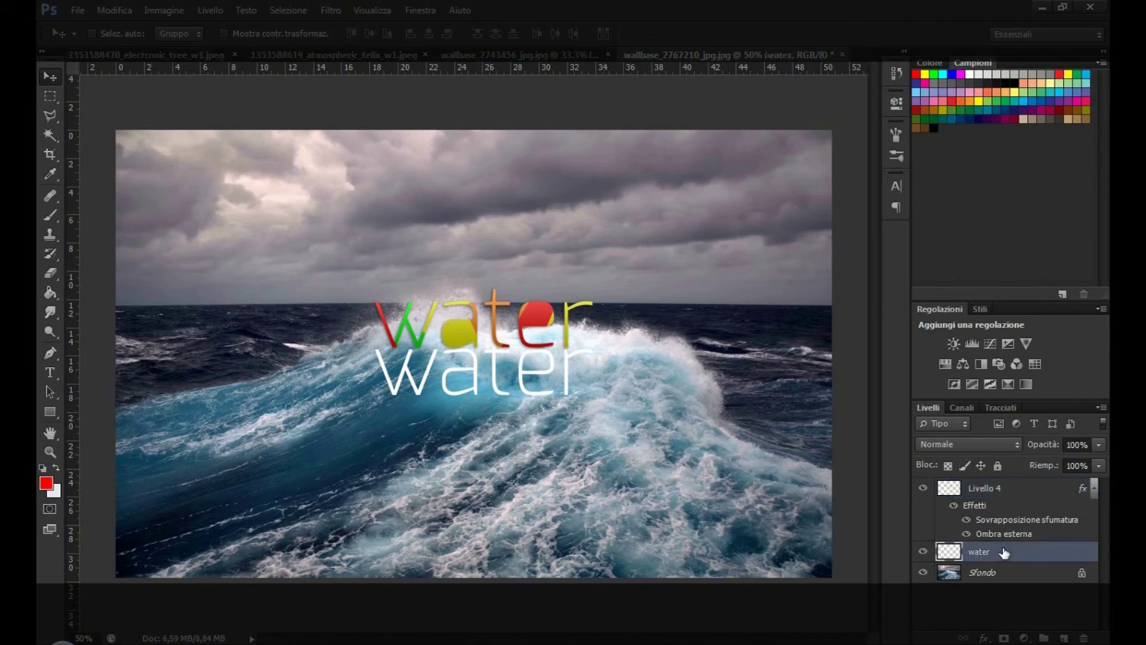
{"action": "key", "text": "Delete"}
{"action": "left_click_drag", "start_coordinate": [583, 455], "coordinate": [547, 348]}
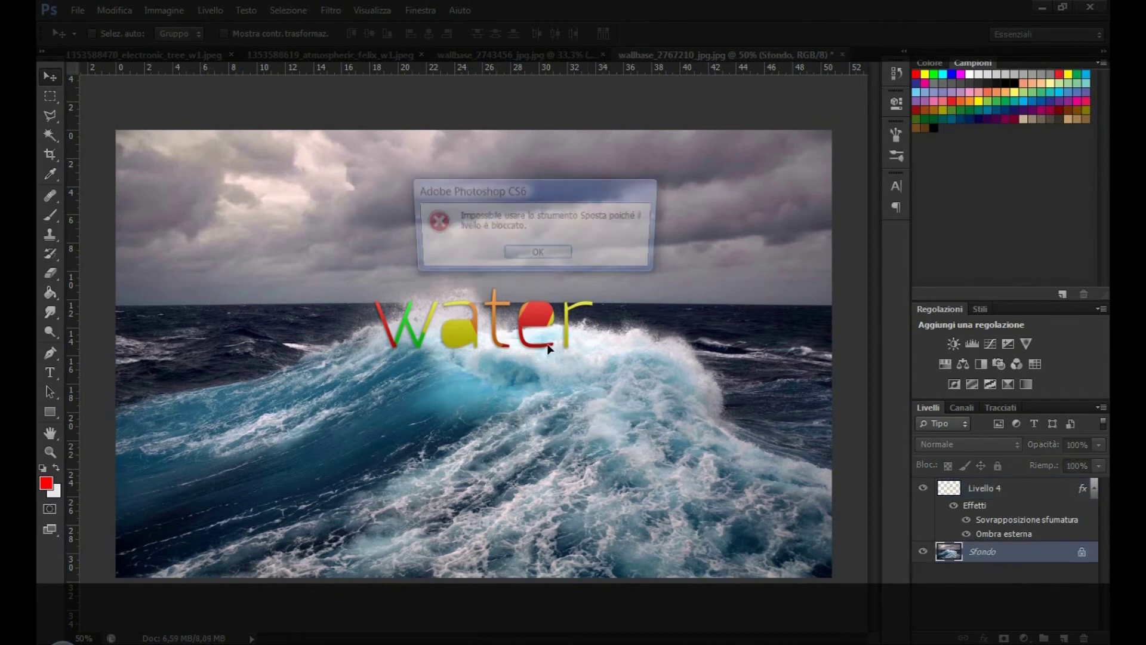
{"action": "key", "text": "Return"}
{"action": "left_click_drag", "start_coordinate": [544, 298], "coordinate": [554, 403]}
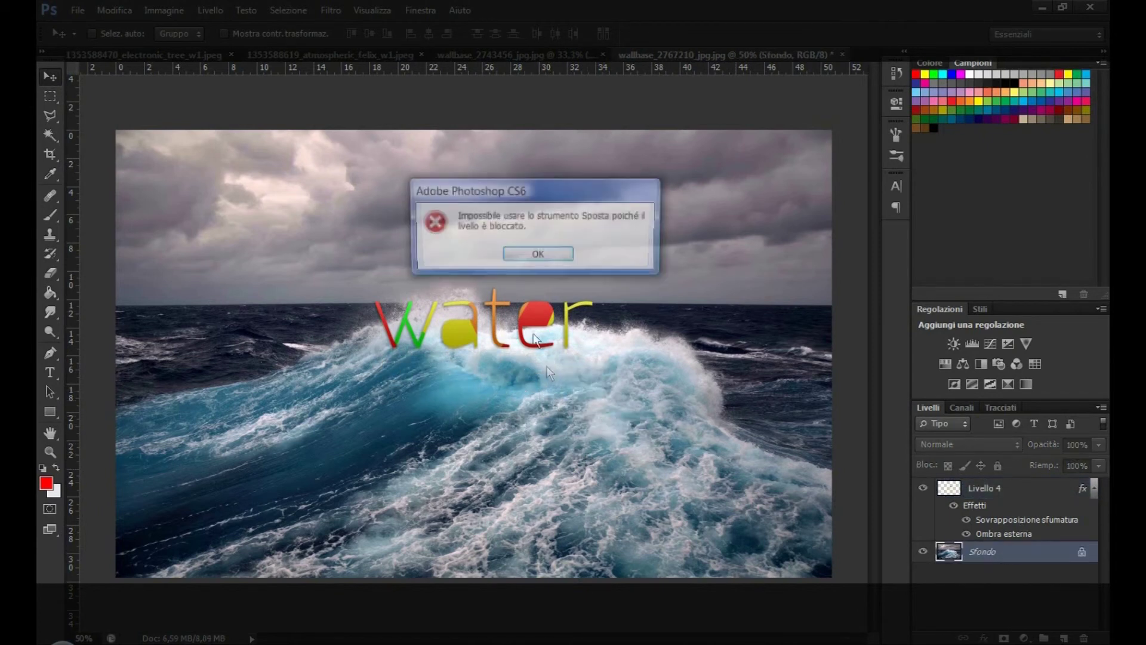
{"action": "left_click", "coordinate": [549, 253]}
{"action": "left_click", "coordinate": [1009, 487]}
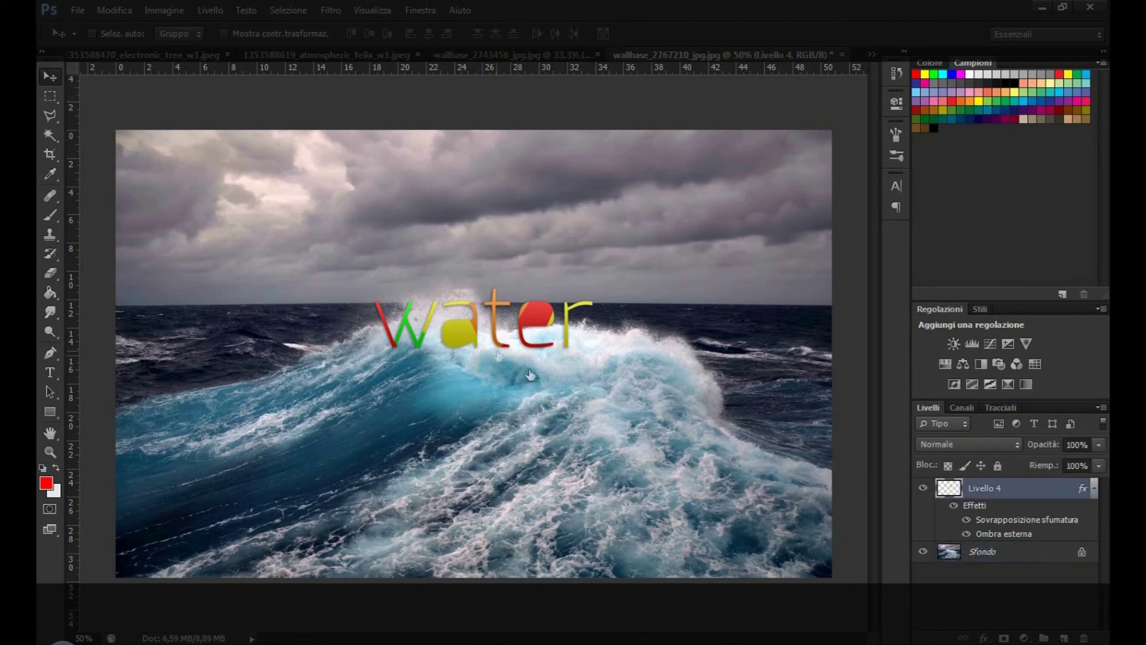
{"action": "left_click_drag", "start_coordinate": [483, 349], "coordinate": [519, 388]}
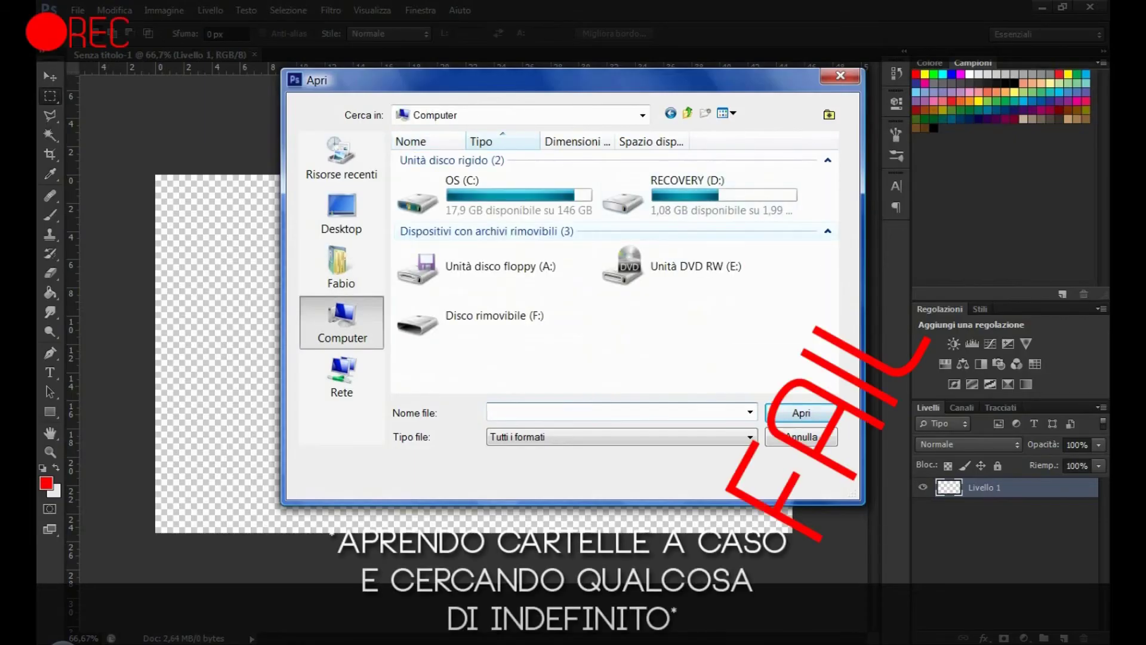
Show the Desktop folder in the Apri dialog and scroll through its files
{"action": "left_click", "coordinate": [342, 212]}
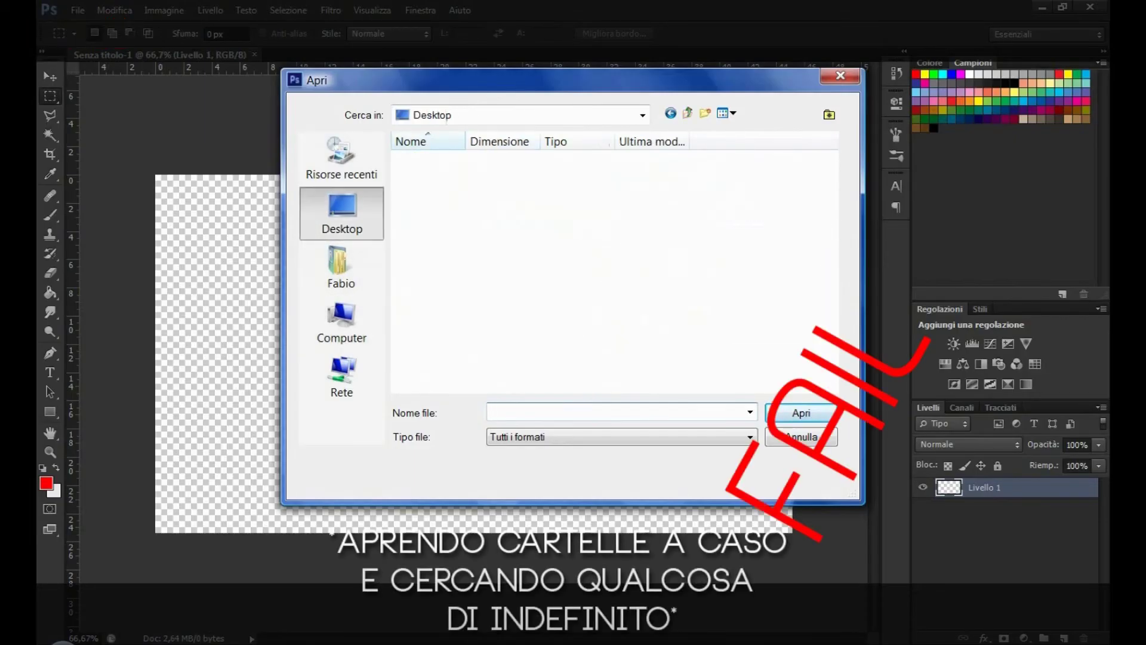
{"action": "scroll", "coordinate": [495, 227], "scroll_direction": "down", "scroll_amount": 2}
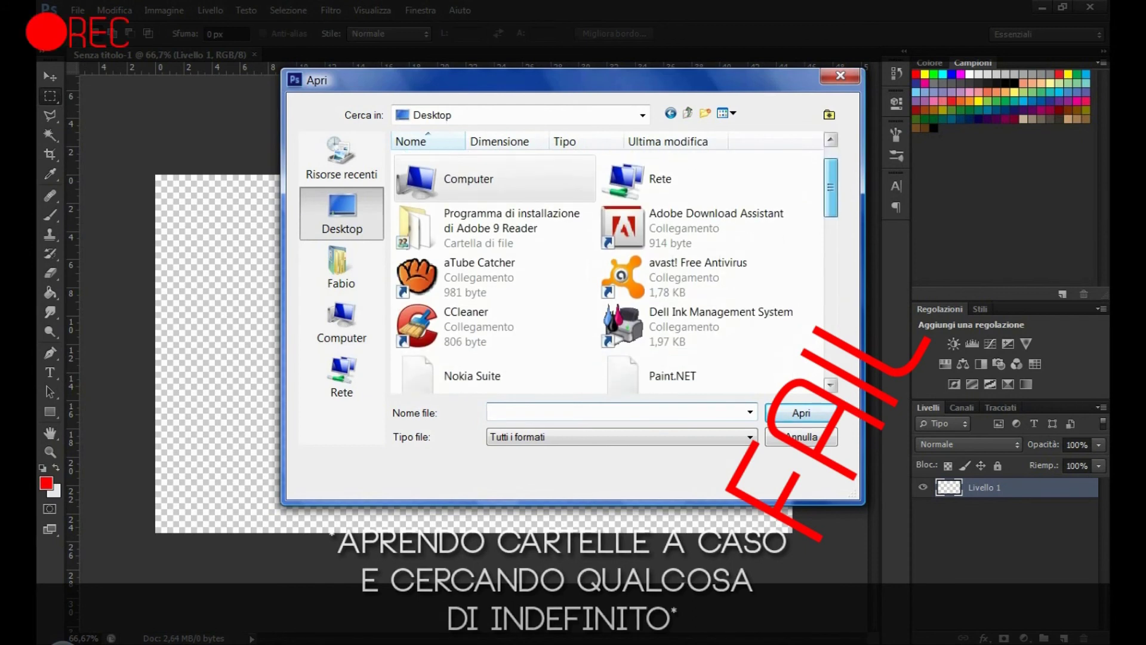
{"action": "scroll", "coordinate": [495, 227], "scroll_direction": "down", "scroll_amount": 4}
{"action": "scroll", "coordinate": [496, 227], "scroll_direction": "down", "scroll_amount": 2}
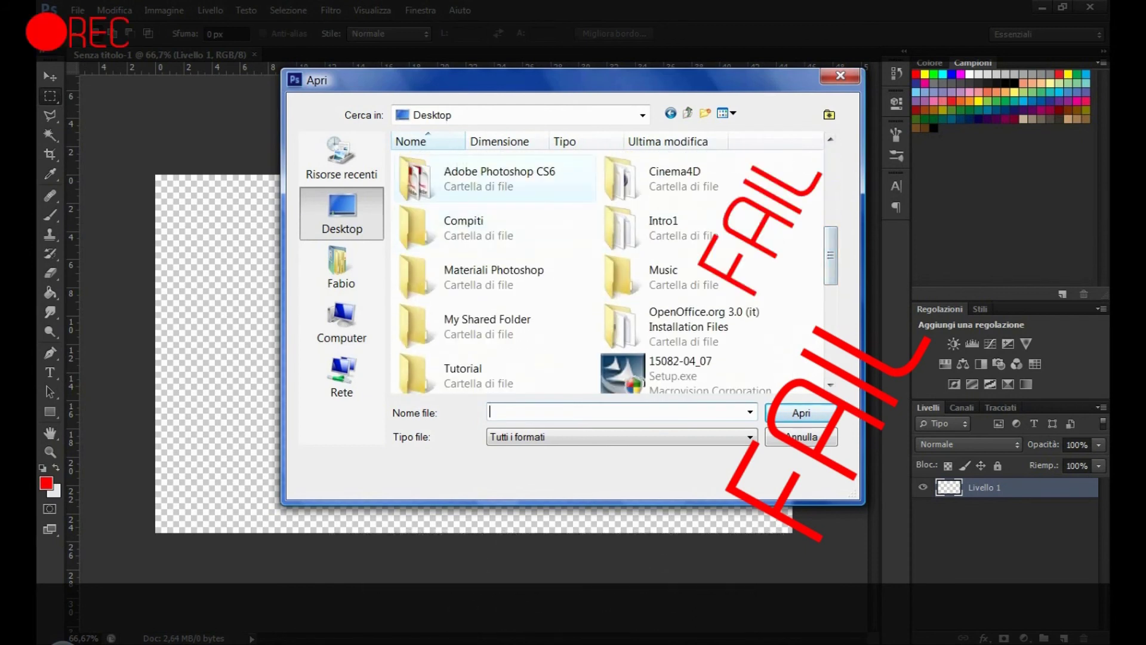